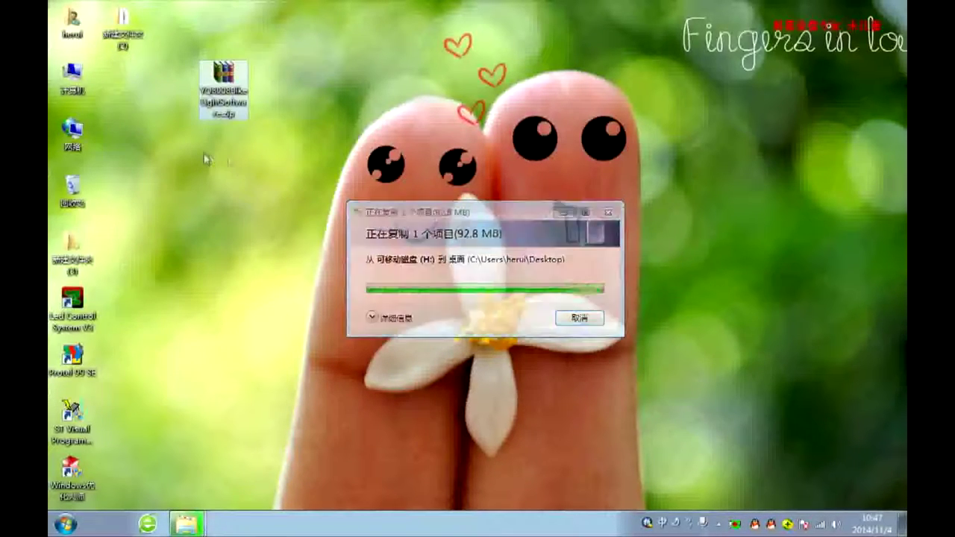
Extract the YQ8008BikeLightSoftware.zip archive into its own folder on the desktop and open that folder
{"action": "right_click", "coordinate": [220, 94]}
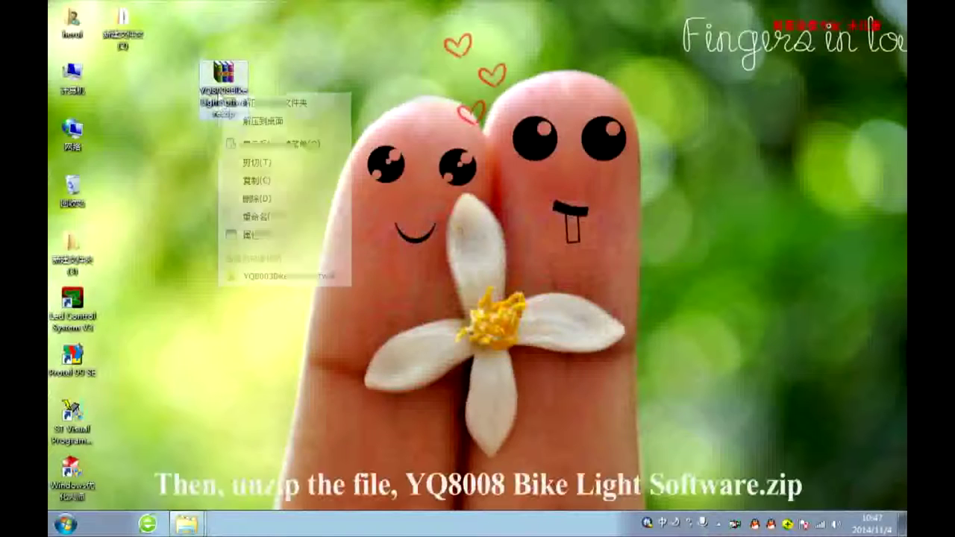
{"action": "left_click", "coordinate": [297, 102]}
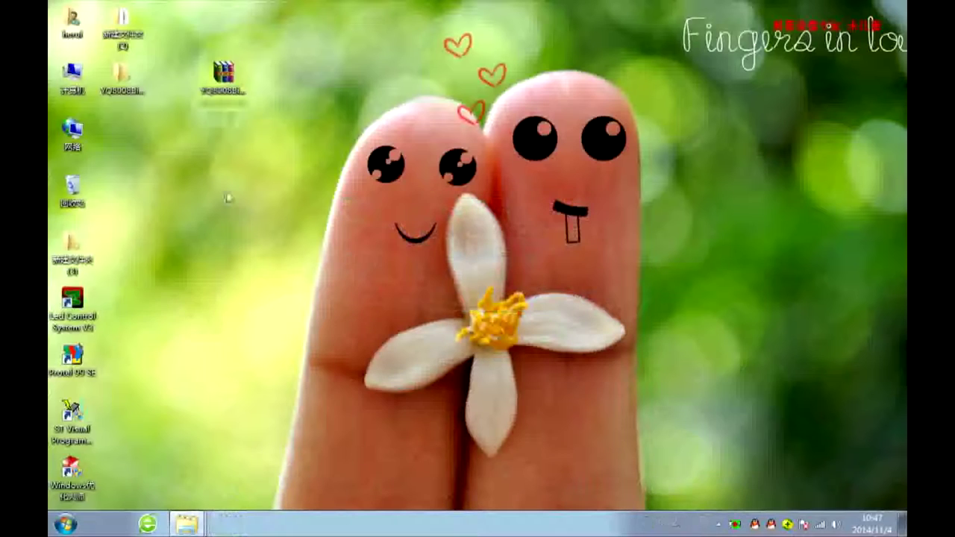
{"action": "left_click", "coordinate": [116, 92]}
{"action": "left_click", "coordinate": [124, 104]}
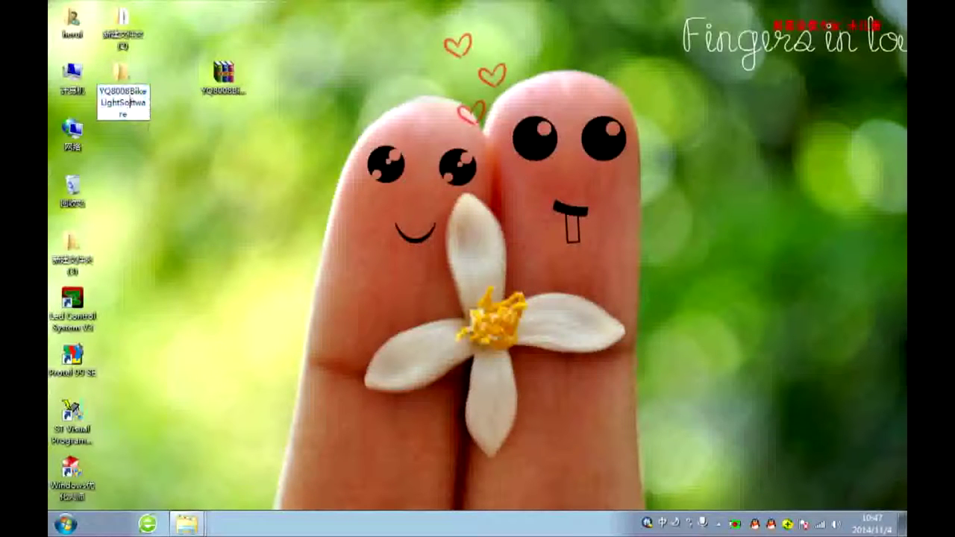
{"action": "double_click", "coordinate": [124, 100]}
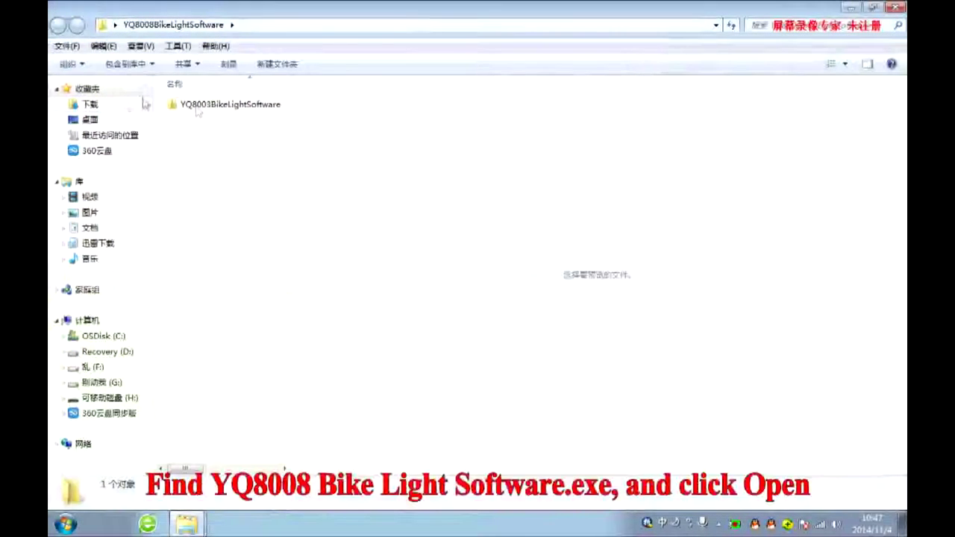
Open the YQ8003BikeLightSoftware subfolder and launch the bike light design application in it
{"action": "double_click", "coordinate": [198, 110]}
{"action": "scroll", "coordinate": [237, 200], "scroll_direction": "down", "scroll_amount": 2}
{"action": "double_click", "coordinate": [231, 455]}
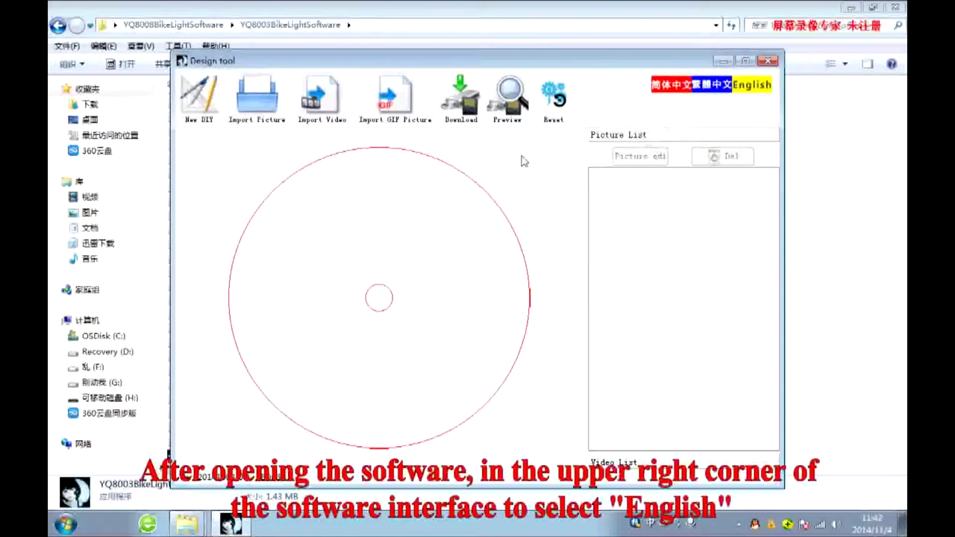
Set the design tool's interface language to English and start a new DIY drawing
{"action": "left_click", "coordinate": [673, 87]}
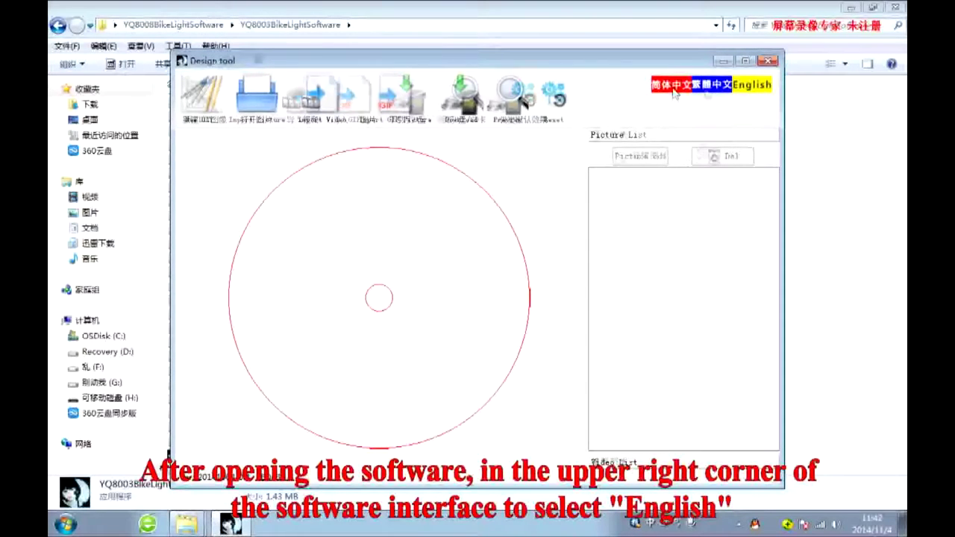
{"action": "left_click", "coordinate": [743, 86]}
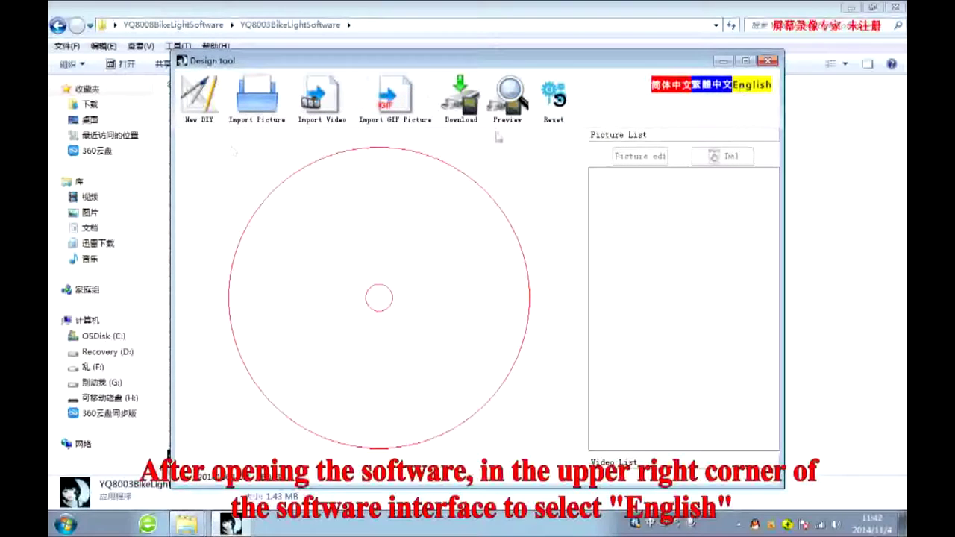
{"action": "left_click", "coordinate": [202, 110]}
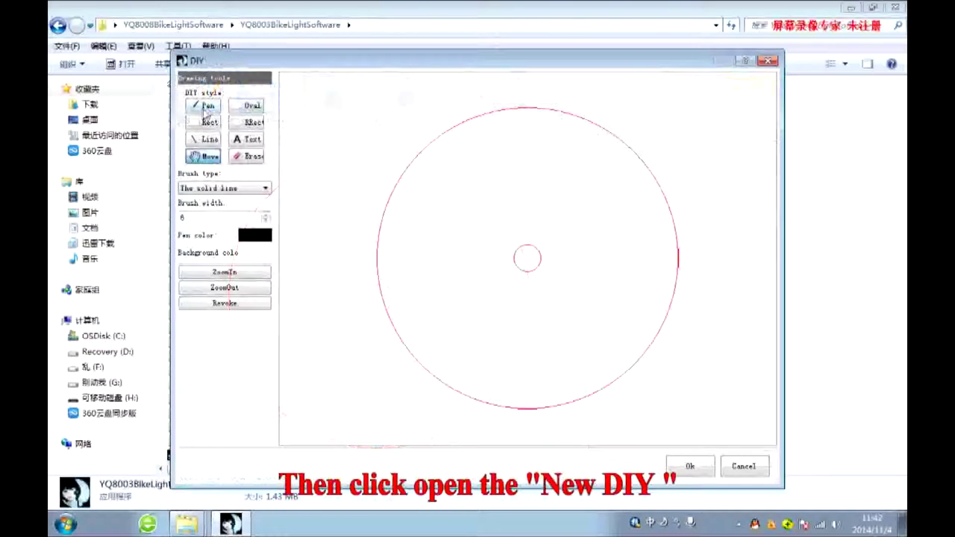
Sketch a horizontal stroke, the word "happy" and a heart with the Pen tool in the disc's upper half
{"action": "left_click_drag", "start_coordinate": [458, 143], "coordinate": [539, 143]}
{"action": "mouse_move", "coordinate": [434, 163]}
{"action": "left_mouse_down"}
{"action": "mouse_move", "coordinate": [429, 209]}
{"action": "mouse_move", "coordinate": [438, 187]}
{"action": "mouse_move", "coordinate": [444, 204]}
{"action": "mouse_move", "coordinate": [462, 187]}
{"action": "mouse_move", "coordinate": [448, 209]}
{"action": "mouse_move", "coordinate": [486, 196]}
{"action": "mouse_move", "coordinate": [485, 222]}
{"action": "left_mouse_up"}
{"action": "mouse_move", "coordinate": [485, 185]}
{"action": "left_mouse_down"}
{"action": "mouse_move", "coordinate": [499, 203]}
{"action": "mouse_move", "coordinate": [515, 205]}
{"action": "mouse_move", "coordinate": [508, 224]}
{"action": "left_mouse_up"}
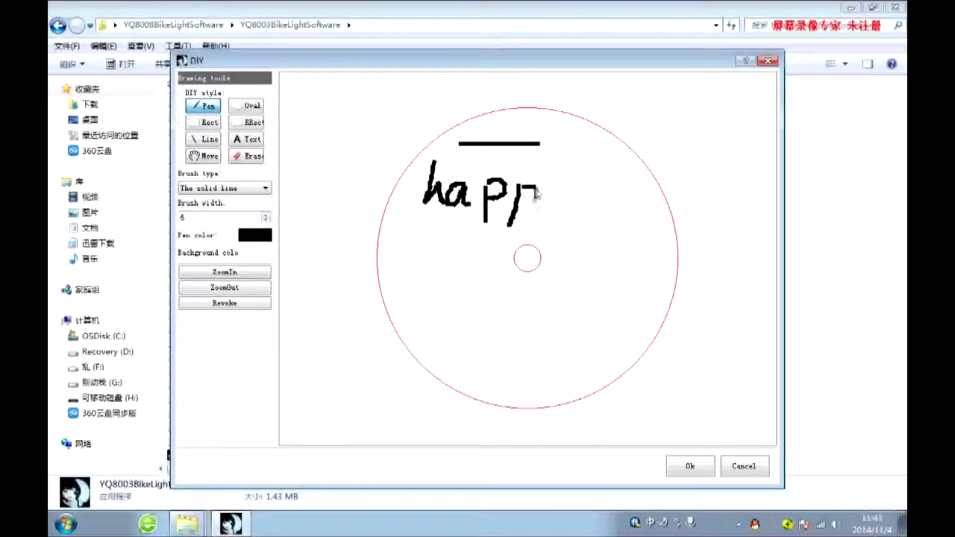
{"action": "mouse_move", "coordinate": [547, 187]}
{"action": "left_mouse_down"}
{"action": "mouse_move", "coordinate": [565, 231]}
{"action": "mouse_move", "coordinate": [541, 238]}
{"action": "left_mouse_up"}
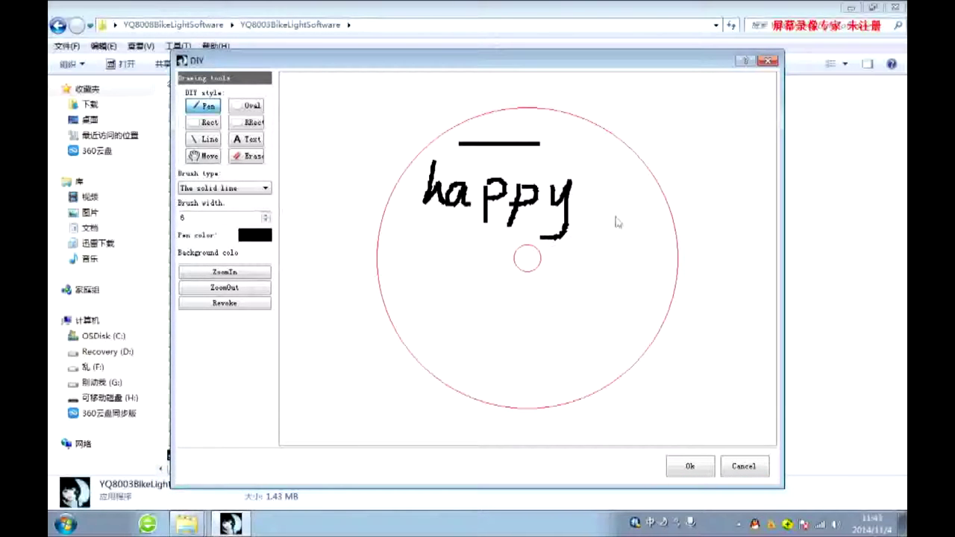
{"action": "mouse_move", "coordinate": [626, 226]}
{"action": "left_mouse_down"}
{"action": "mouse_move", "coordinate": [597, 240]}
{"action": "mouse_move", "coordinate": [606, 252]}
{"action": "mouse_move", "coordinate": [647, 204]}
{"action": "mouse_move", "coordinate": [657, 227]}
{"action": "mouse_move", "coordinate": [620, 273]}
{"action": "left_mouse_up"}
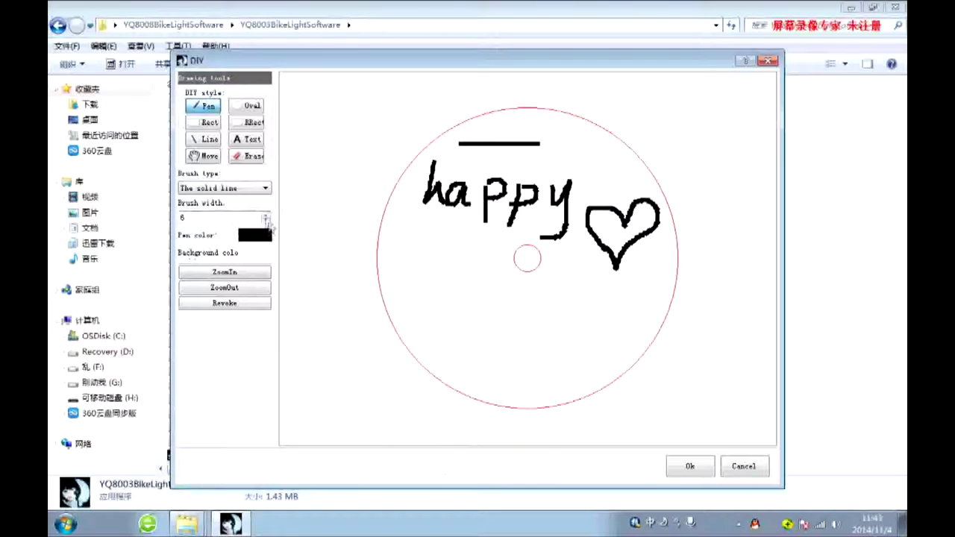
Set the brush width to 11 and handwrite "happy" across the middle of the disc
{"action": "left_click", "coordinate": [266, 216]}
{"action": "mouse_move", "coordinate": [420, 222]}
{"action": "left_mouse_down"}
{"action": "mouse_move", "coordinate": [411, 280]}
{"action": "mouse_move", "coordinate": [430, 256]}
{"action": "mouse_move", "coordinate": [444, 283]}
{"action": "mouse_move", "coordinate": [470, 259]}
{"action": "mouse_move", "coordinate": [464, 269]}
{"action": "mouse_move", "coordinate": [483, 265]}
{"action": "mouse_move", "coordinate": [493, 319]}
{"action": "left_mouse_up"}
{"action": "mouse_move", "coordinate": [503, 255]}
{"action": "left_mouse_down"}
{"action": "mouse_move", "coordinate": [525, 274]}
{"action": "mouse_move", "coordinate": [508, 284]}
{"action": "mouse_move", "coordinate": [545, 315]}
{"action": "left_mouse_up"}
{"action": "mouse_move", "coordinate": [548, 257]}
{"action": "left_mouse_down"}
{"action": "mouse_move", "coordinate": [566, 270]}
{"action": "mouse_move", "coordinate": [552, 292]}
{"action": "mouse_move", "coordinate": [592, 286]}
{"action": "mouse_move", "coordinate": [595, 331]}
{"action": "mouse_move", "coordinate": [579, 340]}
{"action": "left_mouse_up"}
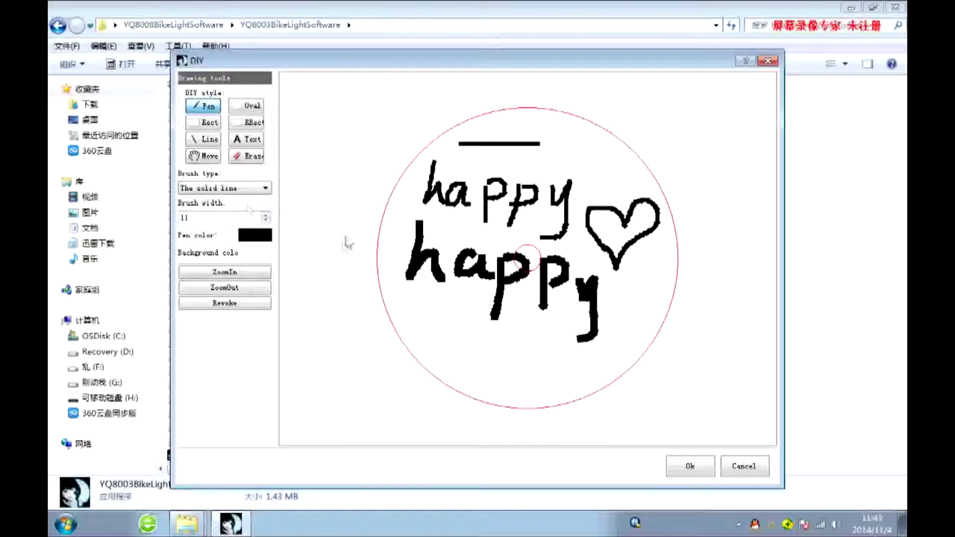
Set the pen color to dark magenta and draw two short strokes below the thicker "happy"
{"action": "left_click", "coordinate": [254, 236]}
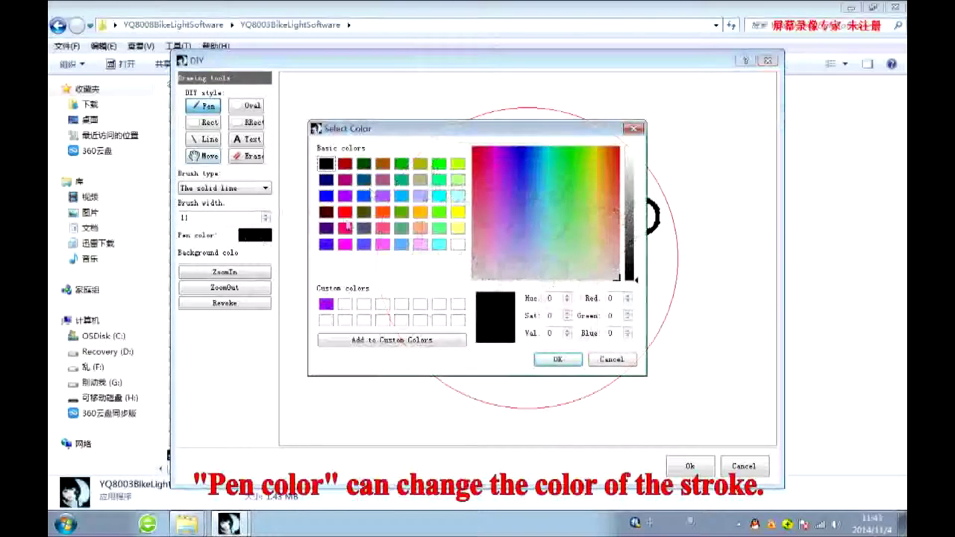
{"action": "left_click", "coordinate": [599, 167]}
{"action": "left_click", "coordinate": [557, 362]}
{"action": "left_click_drag", "start_coordinate": [466, 342], "coordinate": [530, 354]}
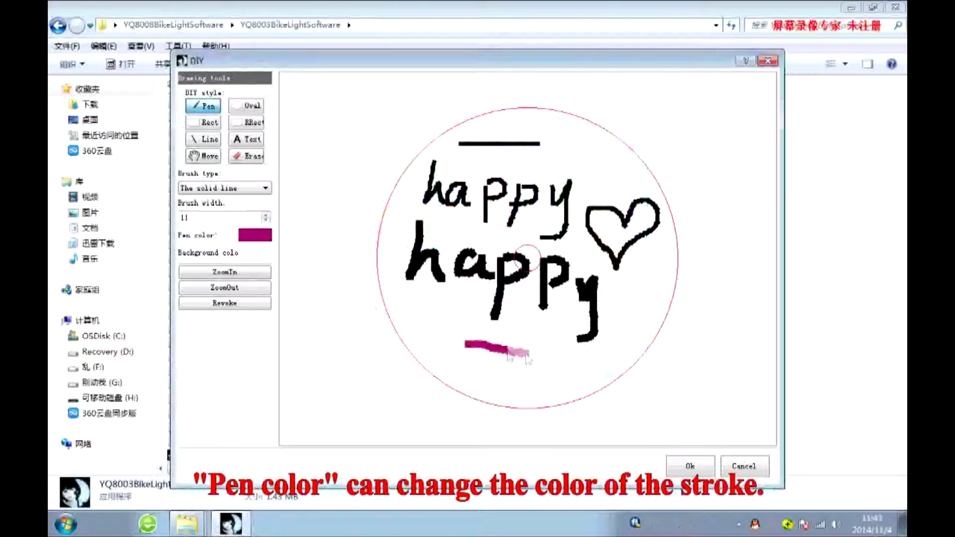
{"action": "left_click_drag", "start_coordinate": [437, 322], "coordinate": [469, 326]}
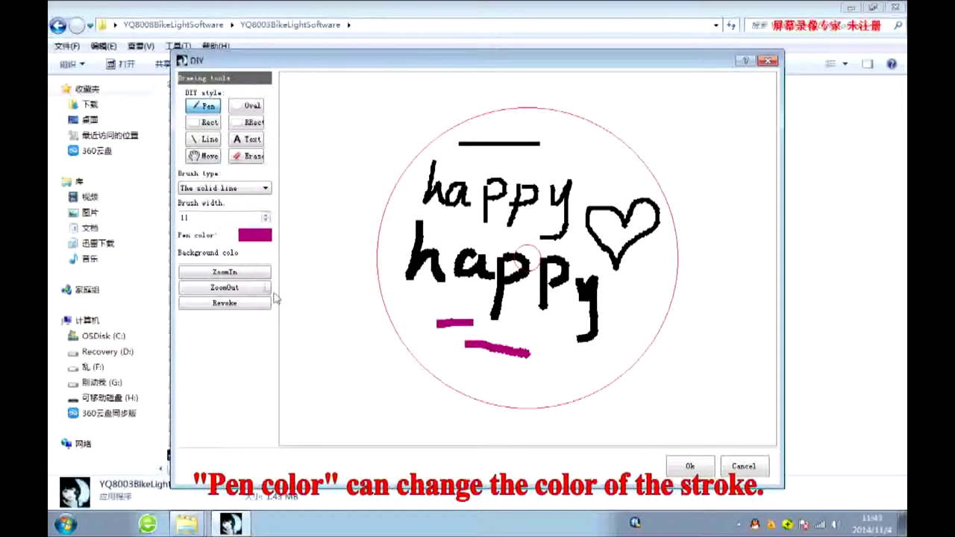
Set the drawing's background color to pink with red 255, green 0 and blue 127
{"action": "left_click", "coordinate": [255, 254]}
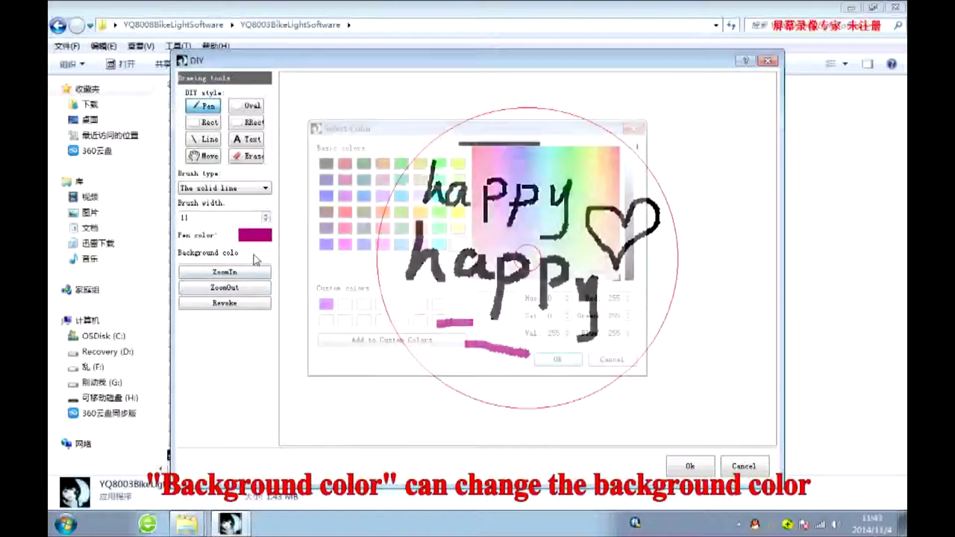
{"action": "left_click", "coordinate": [363, 227]}
{"action": "left_click", "coordinate": [345, 227]}
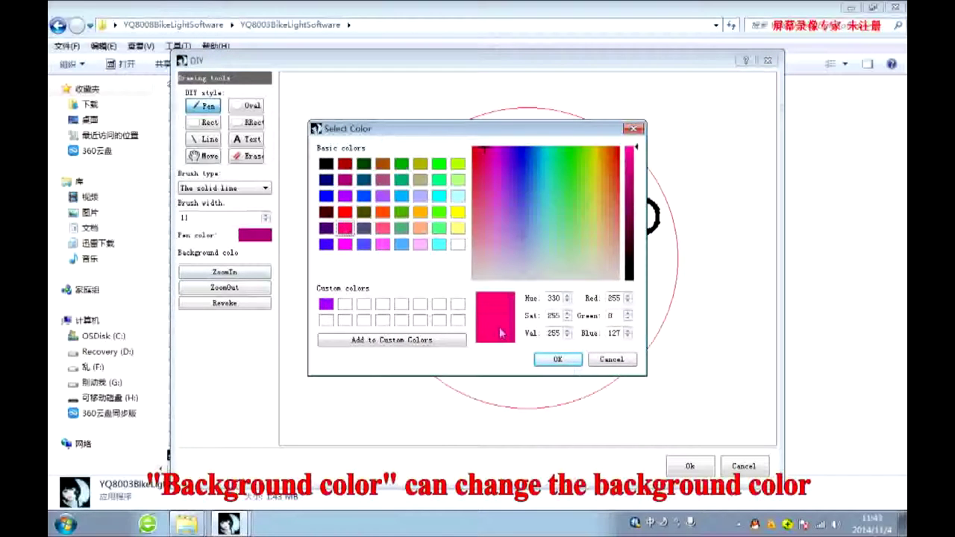
{"action": "left_click", "coordinate": [558, 359]}
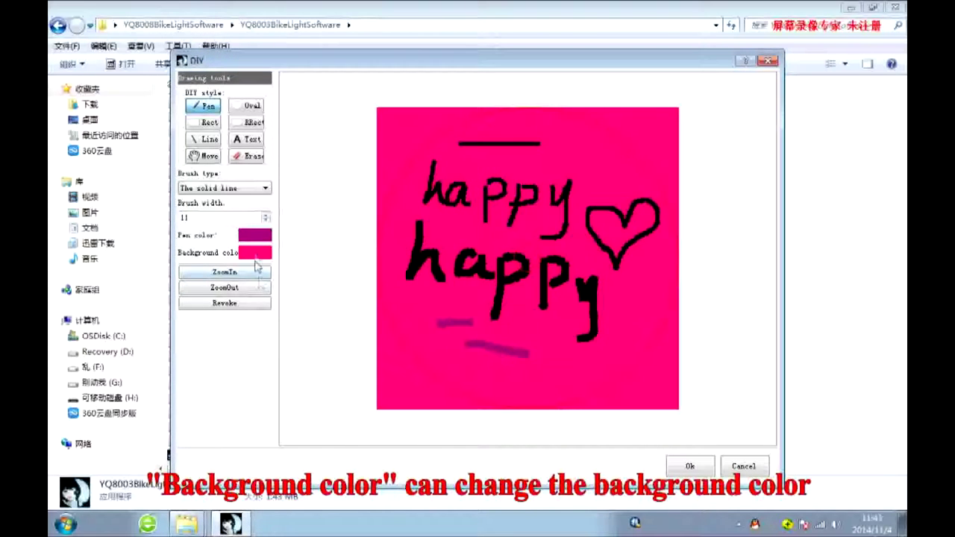
Change the drawing's background color to cyan
{"action": "left_click", "coordinate": [255, 255]}
{"action": "left_click", "coordinate": [441, 195]}
{"action": "left_click", "coordinate": [557, 359]}
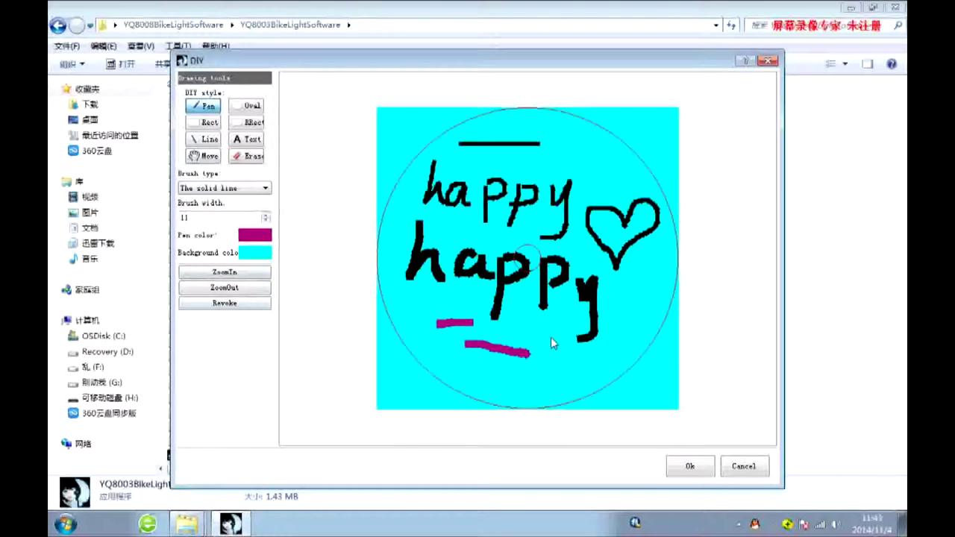
Undo all the pen strokes one by one until the disc is empty
{"action": "left_click", "coordinate": [234, 306]}
{"action": "left_click", "coordinate": [233, 306]}
{"action": "left_click", "coordinate": [234, 306]}
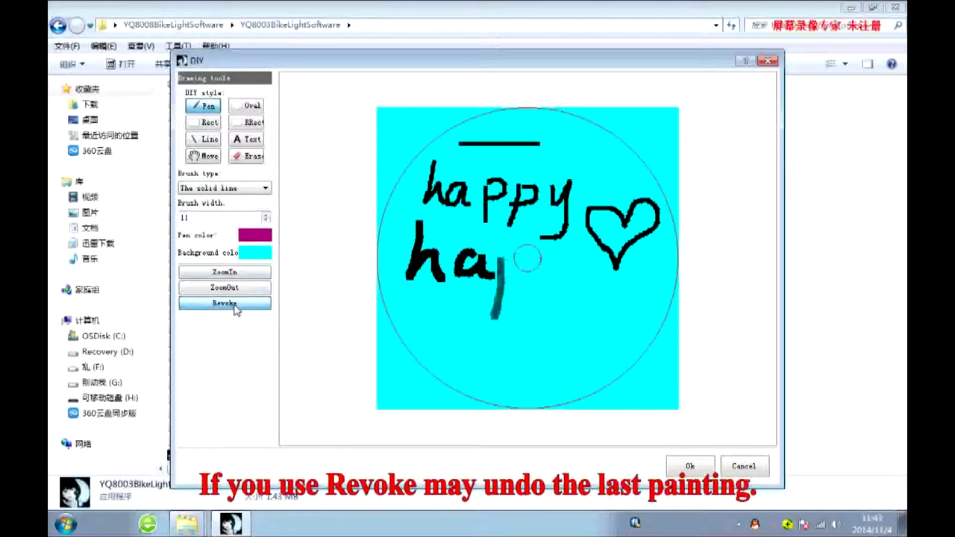
{"action": "left_click", "coordinate": [234, 306]}
{"action": "left_click", "coordinate": [234, 306]}
{"action": "left_click", "coordinate": [234, 306]}
{"action": "left_click", "coordinate": [234, 306]}
{"action": "left_click", "coordinate": [234, 306]}
{"action": "left_click", "coordinate": [233, 306]}
{"action": "left_click", "coordinate": [234, 305]}
{"action": "left_click", "coordinate": [234, 306]}
{"action": "left_click", "coordinate": [234, 306]}
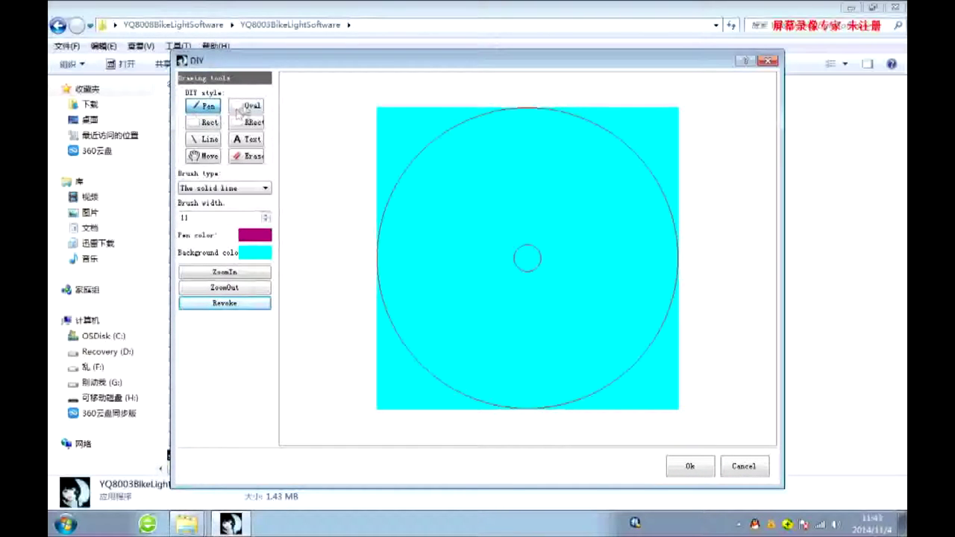
Draw a black-filled oval above the disc's center and set its brush width to 6
{"action": "left_click", "coordinate": [240, 110]}
{"action": "left_click_drag", "start_coordinate": [485, 143], "coordinate": [555, 216]}
{"action": "left_click", "coordinate": [265, 220]}
{"action": "left_click", "coordinate": [264, 220]}
{"action": "left_click", "coordinate": [265, 220]}
{"action": "left_click", "coordinate": [265, 220]}
{"action": "left_click", "coordinate": [265, 220]}
{"action": "left_click", "coordinate": [438, 224]}
Draw a rectangle to the left of the disc's center and a rounded rectangle to its right
{"action": "left_click", "coordinate": [203, 123]}
{"action": "left_click_drag", "start_coordinate": [401, 207], "coordinate": [468, 267]}
{"action": "left_click", "coordinate": [254, 123]}
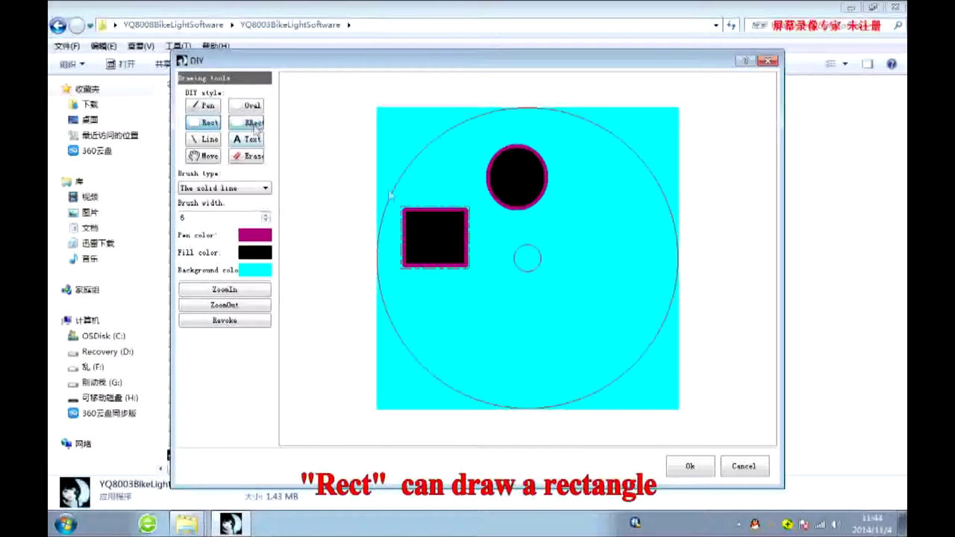
{"action": "left_click_drag", "start_coordinate": [569, 200], "coordinate": [629, 267]}
Draw a long slanted line and a shorter, nearly horizontal line below the disc's center
{"action": "left_click", "coordinate": [210, 139]}
{"action": "mouse_move", "coordinate": [421, 303]}
{"action": "left_mouse_down"}
{"action": "mouse_move", "coordinate": [528, 314]}
{"action": "mouse_move", "coordinate": [533, 291]}
{"action": "mouse_move", "coordinate": [543, 301]}
{"action": "mouse_move", "coordinate": [536, 323]}
{"action": "left_mouse_up"}
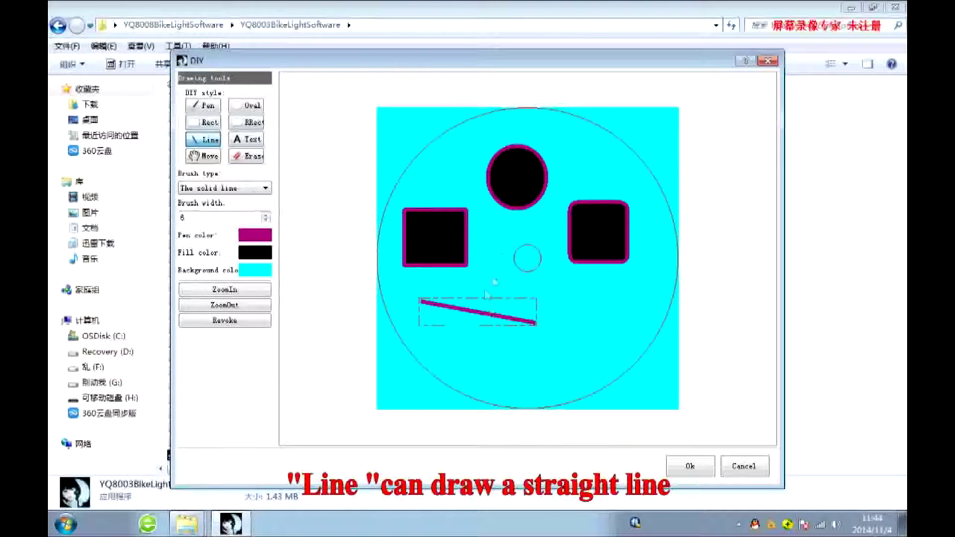
{"action": "left_click_drag", "start_coordinate": [504, 290], "coordinate": [585, 292]}
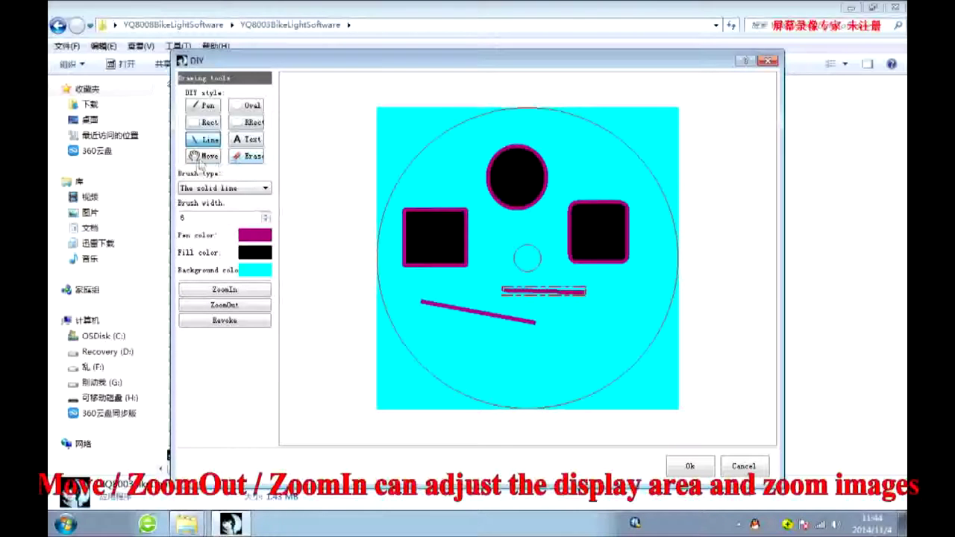
Use the Move mode and enlarge the artwork by two zoom steps within the disc outline
{"action": "left_click", "coordinate": [203, 157]}
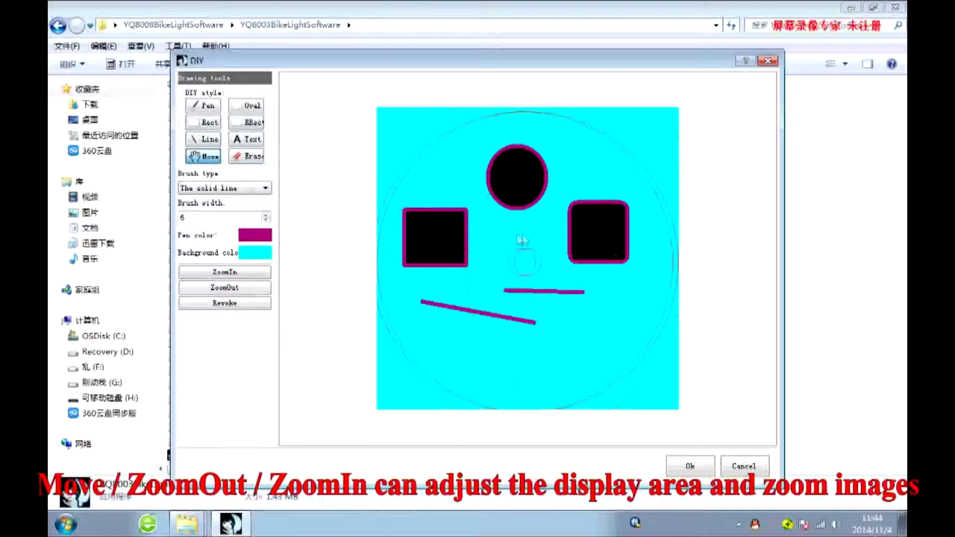
{"action": "left_click", "coordinate": [246, 274]}
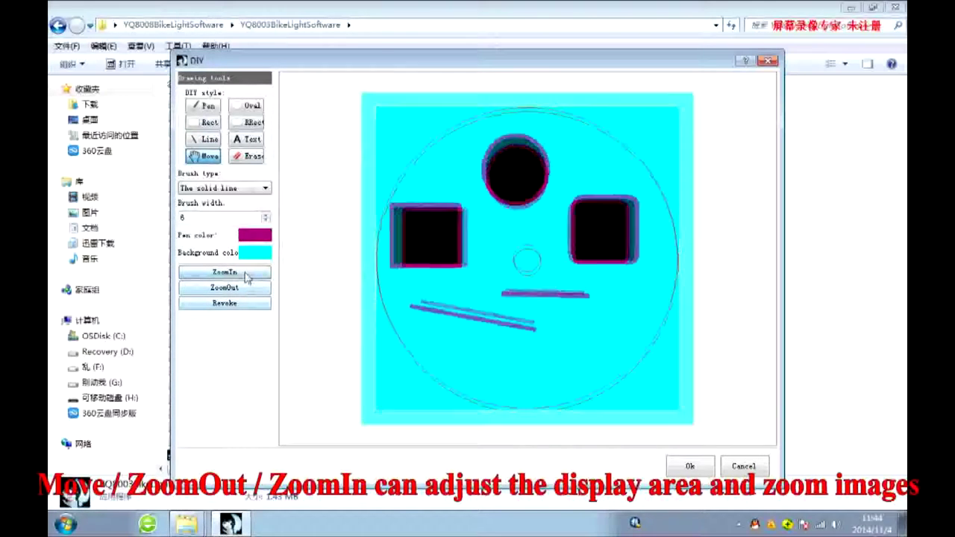
{"action": "left_click", "coordinate": [246, 274]}
Try freehand pen strokes around the two straight lines, undoing the first small scribble
{"action": "mouse_move", "coordinate": [487, 278]}
{"action": "left_mouse_down"}
{"action": "mouse_move", "coordinate": [482, 295]}
{"action": "mouse_move", "coordinate": [464, 298]}
{"action": "mouse_move", "coordinate": [492, 312]}
{"action": "left_mouse_up"}
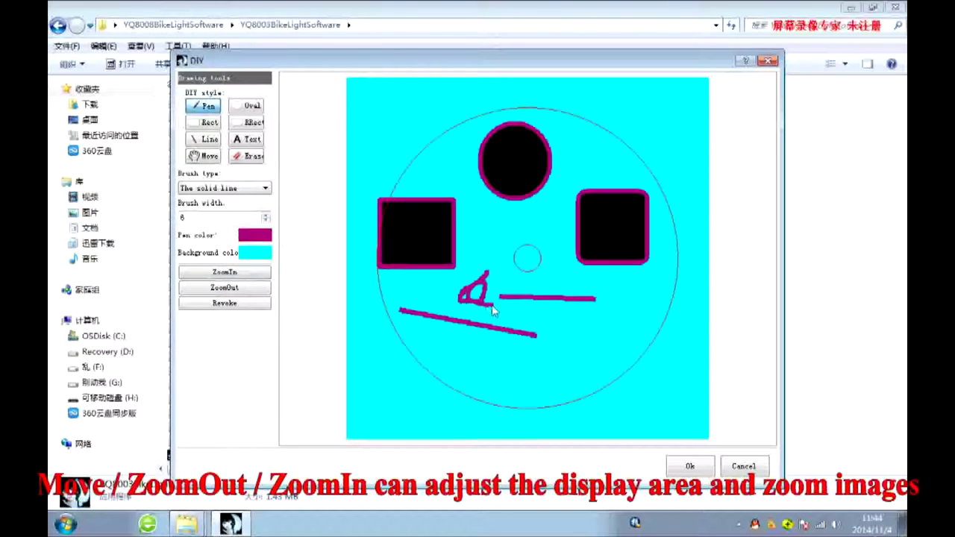
{"action": "left_click", "coordinate": [241, 304]}
{"action": "mouse_move", "coordinate": [478, 288]}
{"action": "left_mouse_down"}
{"action": "mouse_move", "coordinate": [456, 298]}
{"action": "mouse_move", "coordinate": [473, 284]}
{"action": "mouse_move", "coordinate": [460, 301]}
{"action": "mouse_move", "coordinate": [470, 298]}
{"action": "mouse_move", "coordinate": [456, 301]}
{"action": "mouse_move", "coordinate": [532, 321]}
{"action": "left_mouse_up"}
Erase both straight lines below the disc's center completely
{"action": "left_click", "coordinate": [249, 156]}
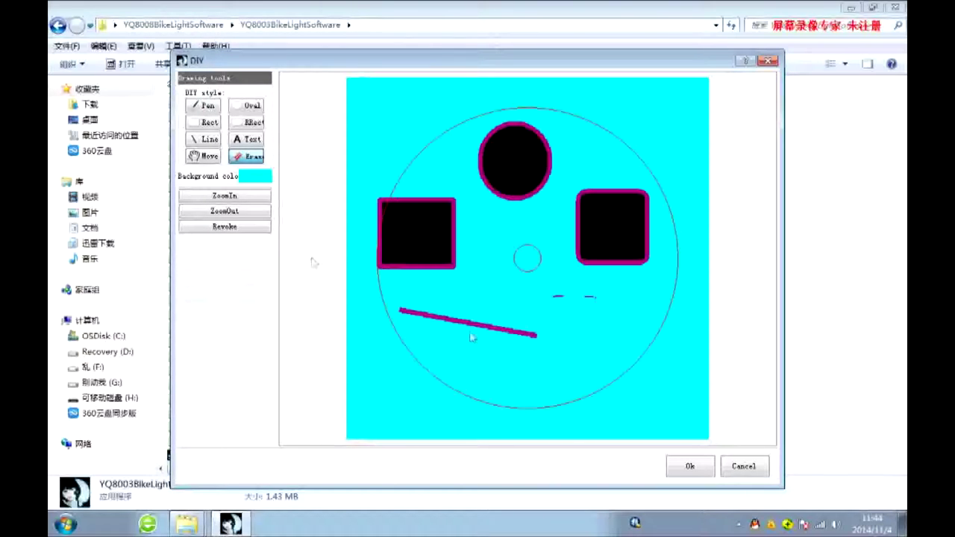
{"action": "mouse_move", "coordinate": [545, 344]}
{"action": "left_mouse_down"}
{"action": "mouse_move", "coordinate": [422, 319]}
{"action": "mouse_move", "coordinate": [473, 329]}
{"action": "left_mouse_up"}
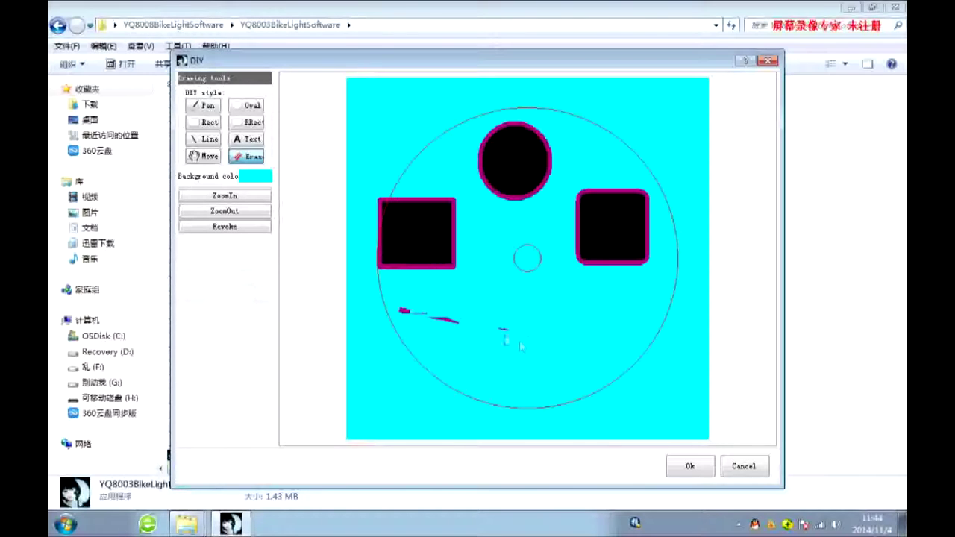
{"action": "left_click_drag", "start_coordinate": [463, 328], "coordinate": [401, 310]}
Add the horizontal text "happy" and move it centrally below the disc's hub
{"action": "left_click", "coordinate": [245, 140]}
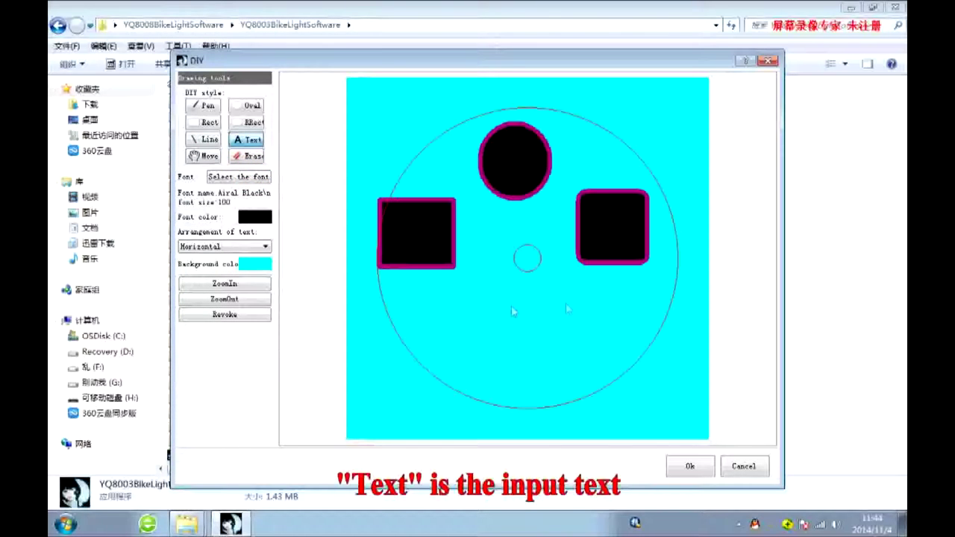
{"action": "left_click", "coordinate": [475, 300]}
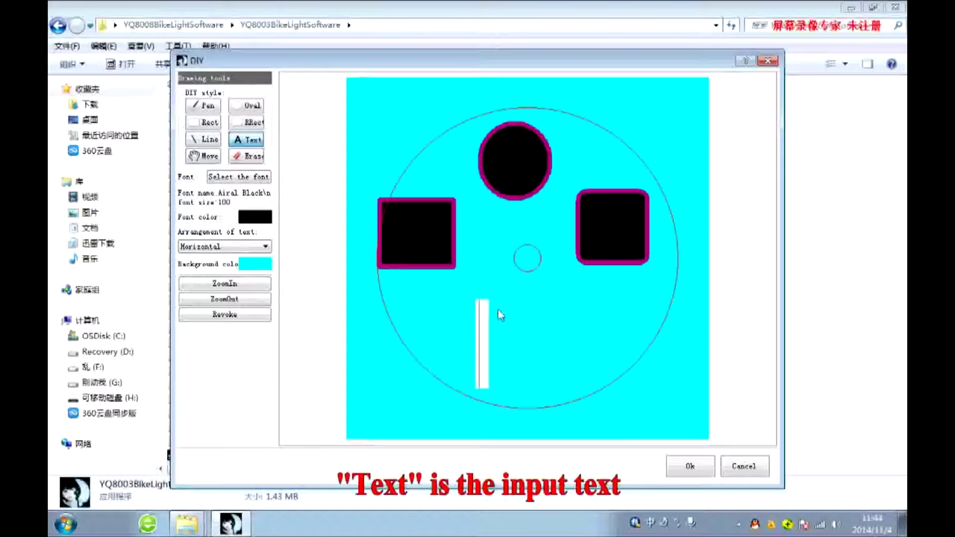
{"action": "type", "text": "123"}
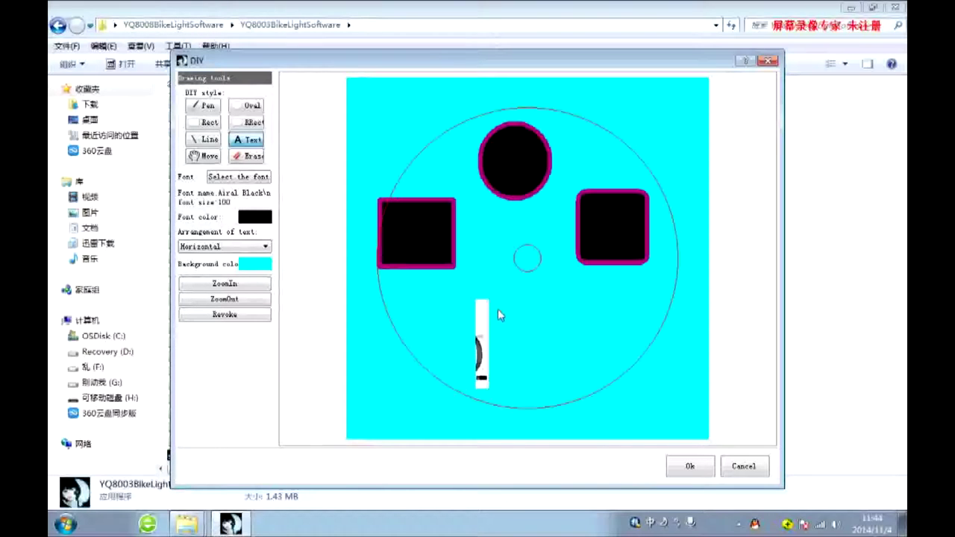
{"action": "key", "text": "Return"}
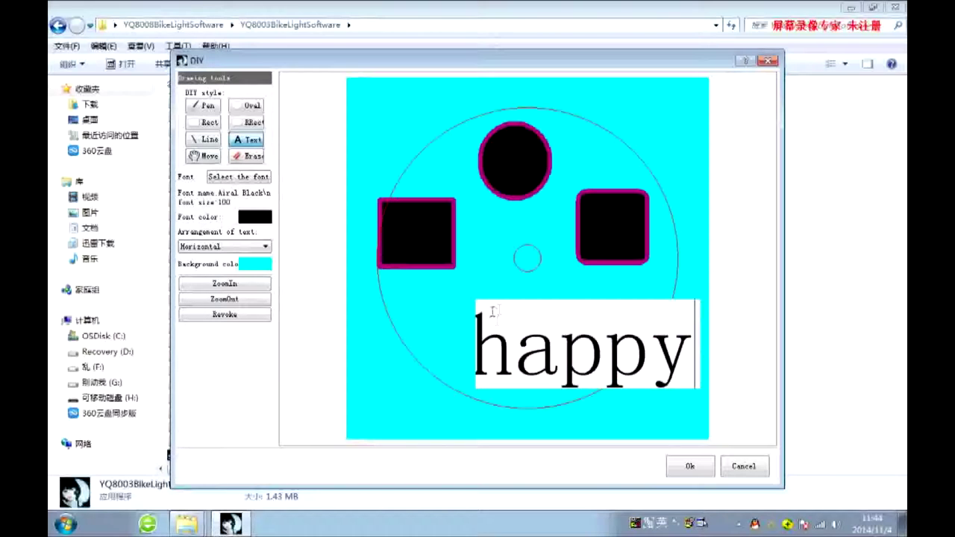
{"action": "left_click", "coordinate": [558, 279]}
{"action": "left_click_drag", "start_coordinate": [565, 341], "coordinate": [511, 313]}
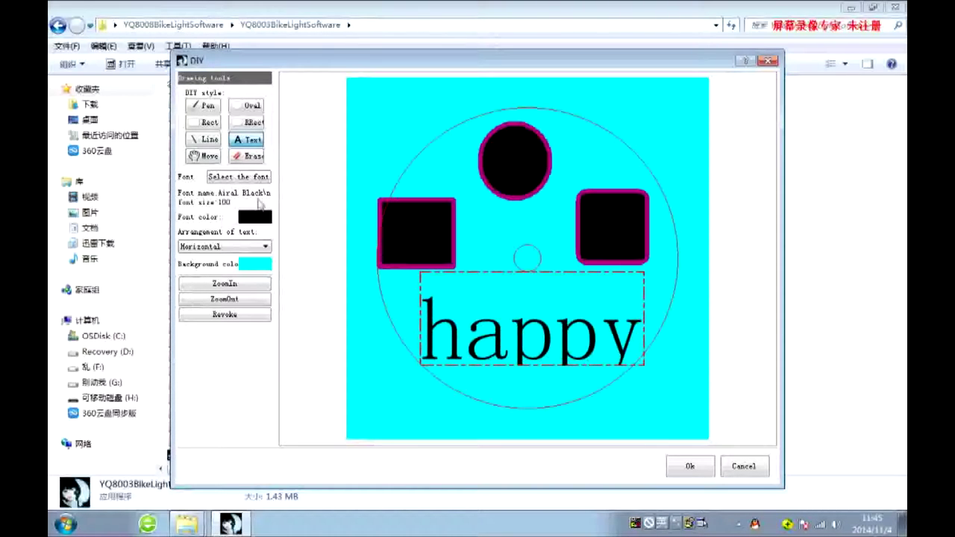
Change the font color of the "happy" text to orange
{"action": "left_click", "coordinate": [256, 217]}
{"action": "left_click", "coordinate": [382, 213]}
{"action": "left_click", "coordinate": [558, 359]}
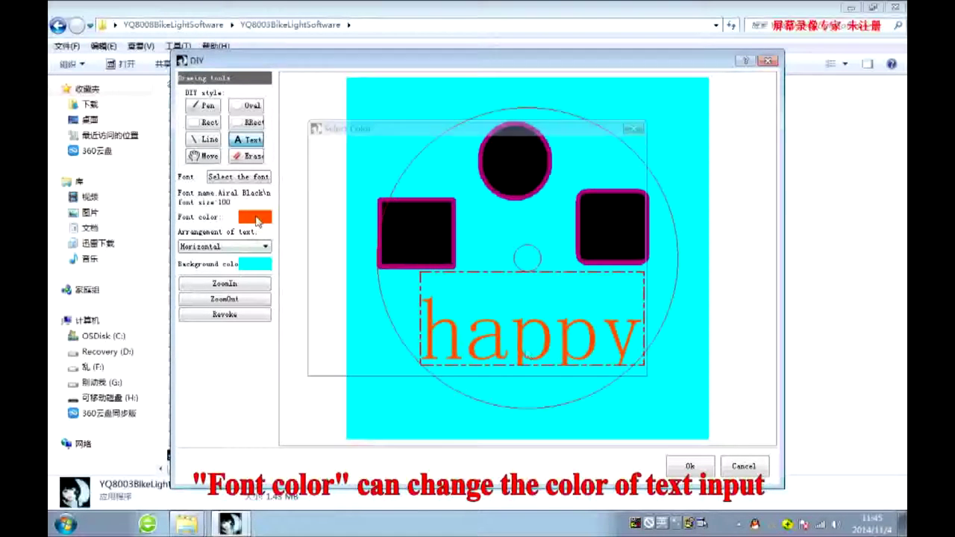
Color the "happy" text bright pink and set its font to Aharoni Bold at size 72
{"action": "left_click", "coordinate": [388, 244]}
{"action": "left_click", "coordinate": [555, 359]}
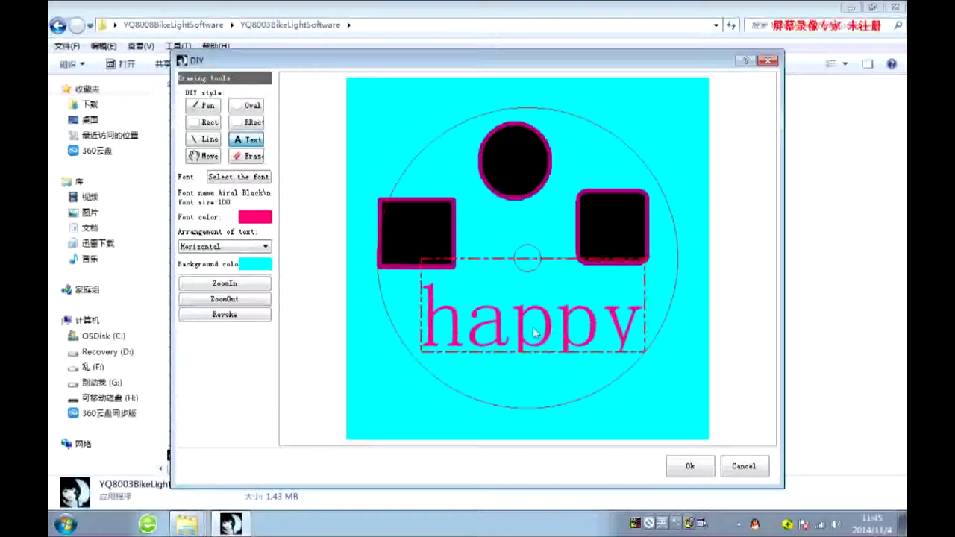
{"action": "left_click", "coordinate": [251, 179]}
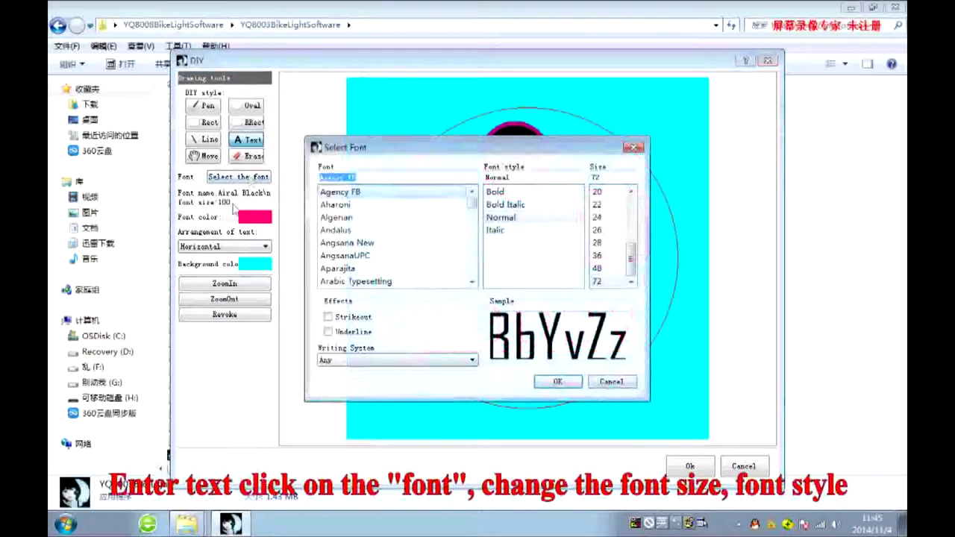
{"action": "left_click", "coordinate": [335, 206]}
{"action": "left_click", "coordinate": [337, 217]}
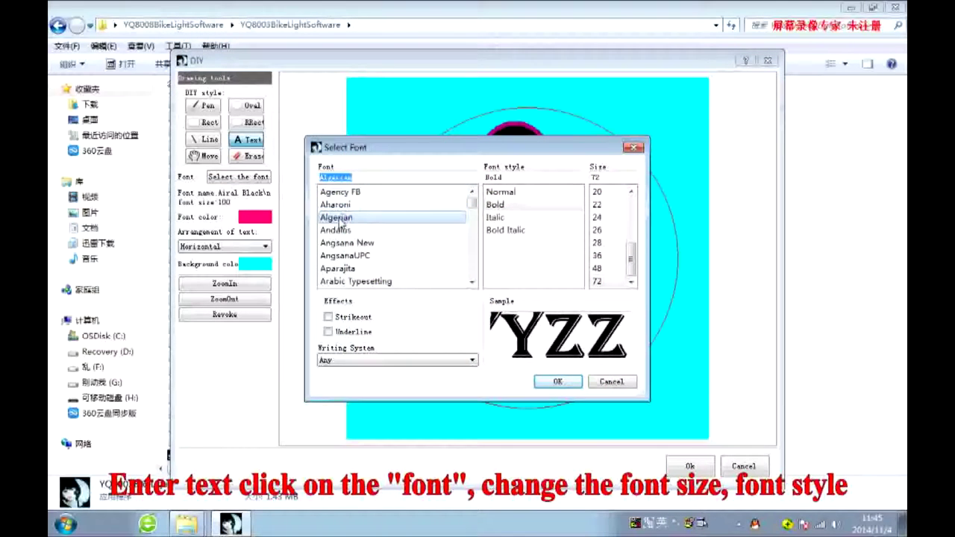
{"action": "left_click", "coordinate": [339, 230]}
{"action": "left_click", "coordinate": [340, 242]}
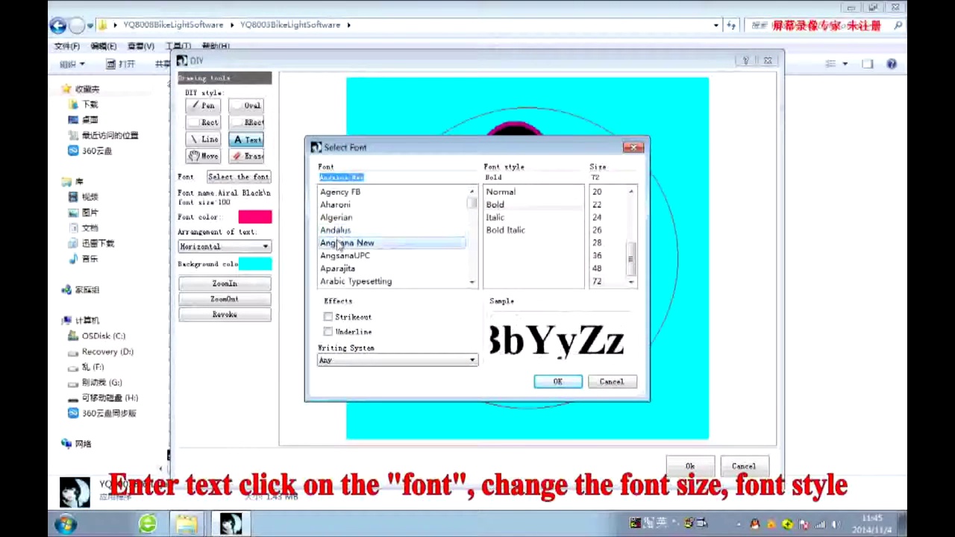
{"action": "left_click", "coordinate": [339, 206]}
{"action": "left_click", "coordinate": [559, 382]}
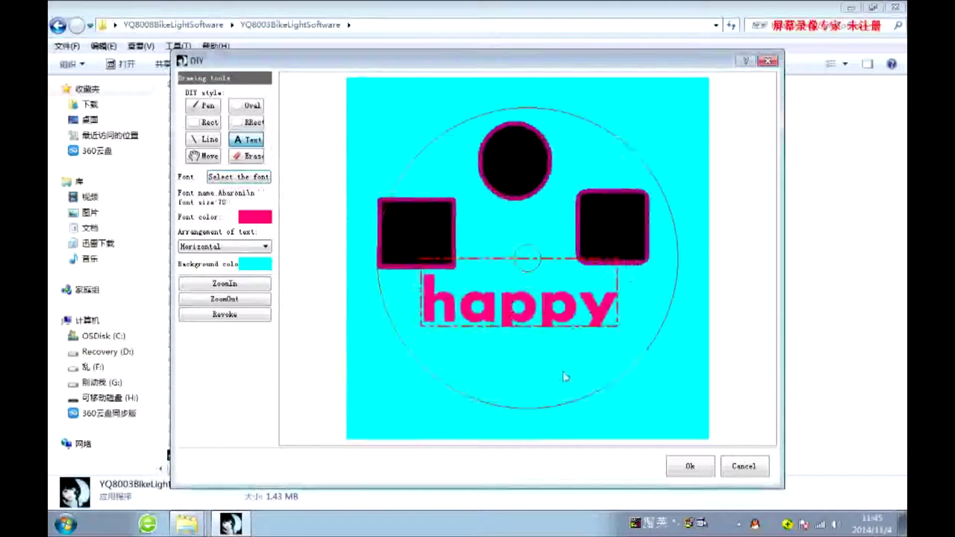
Move the "happy" text down so it sits clear below the disc's hub, and fix it in place
{"action": "left_click_drag", "start_coordinate": [524, 328], "coordinate": [533, 354]}
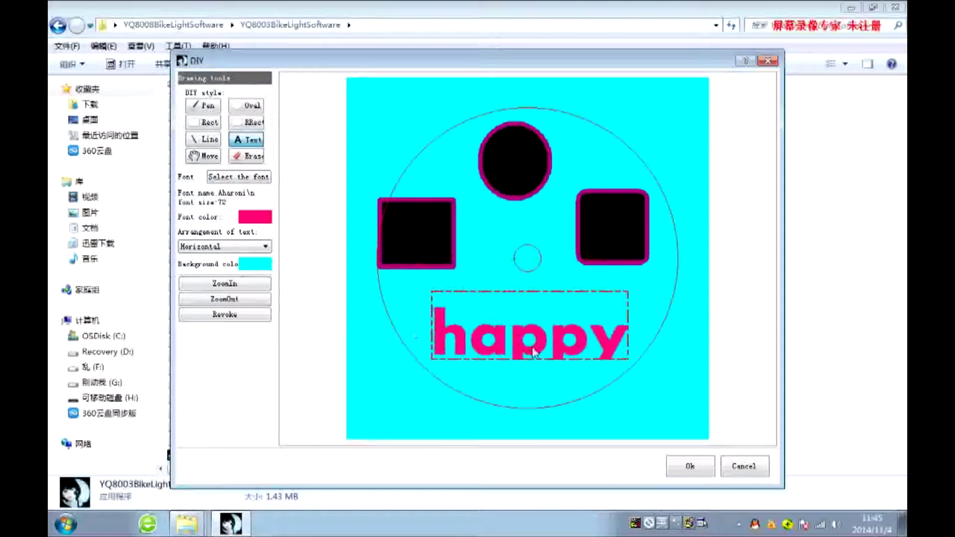
{"action": "left_click", "coordinate": [639, 255]}
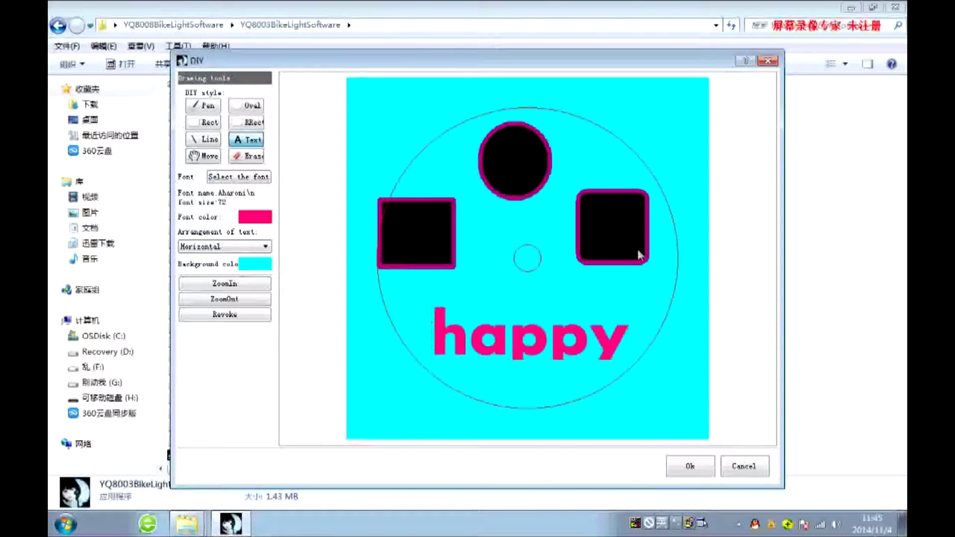
Add a second horizontal text "happy" and move it directly above the first one
{"action": "left_click", "coordinate": [250, 251]}
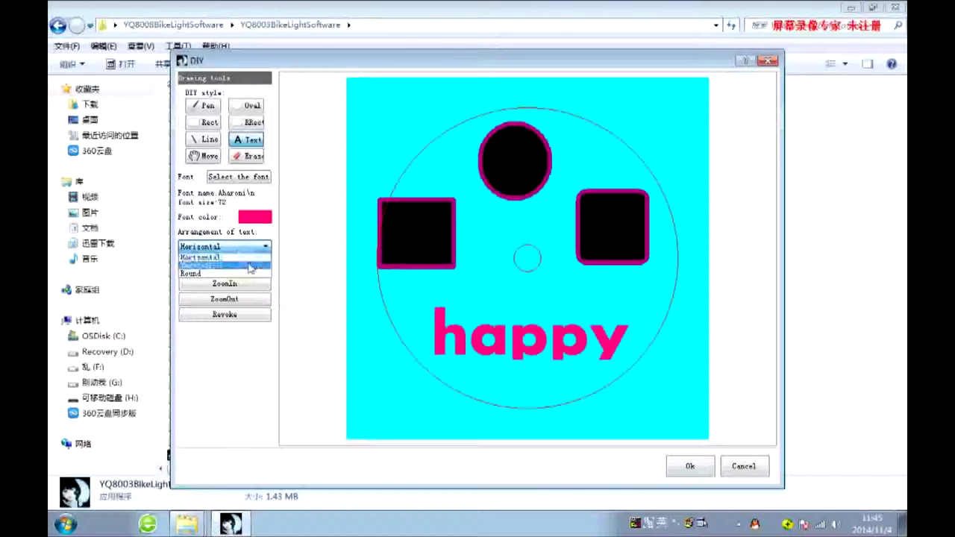
{"action": "left_click", "coordinate": [254, 143]}
{"action": "left_click", "coordinate": [494, 284]}
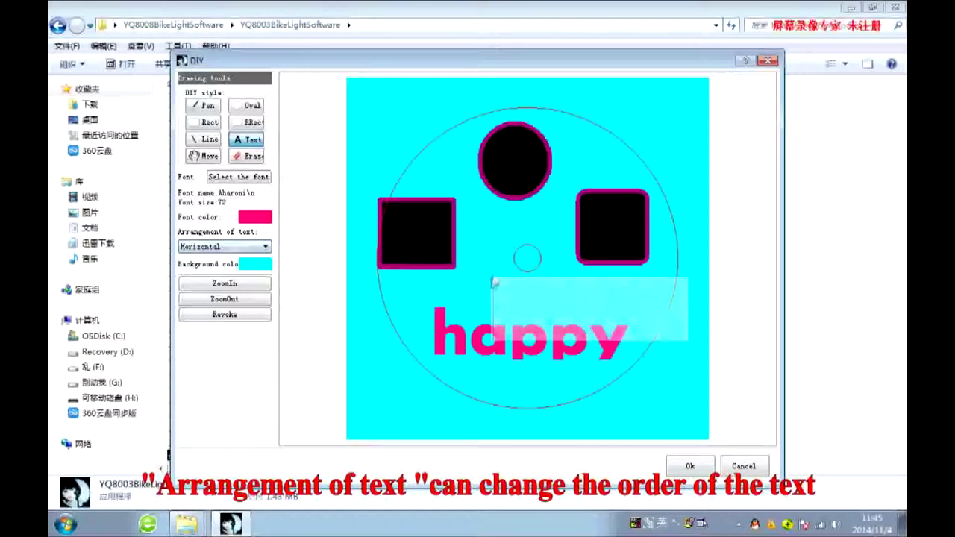
{"action": "type", "text": "happ"}
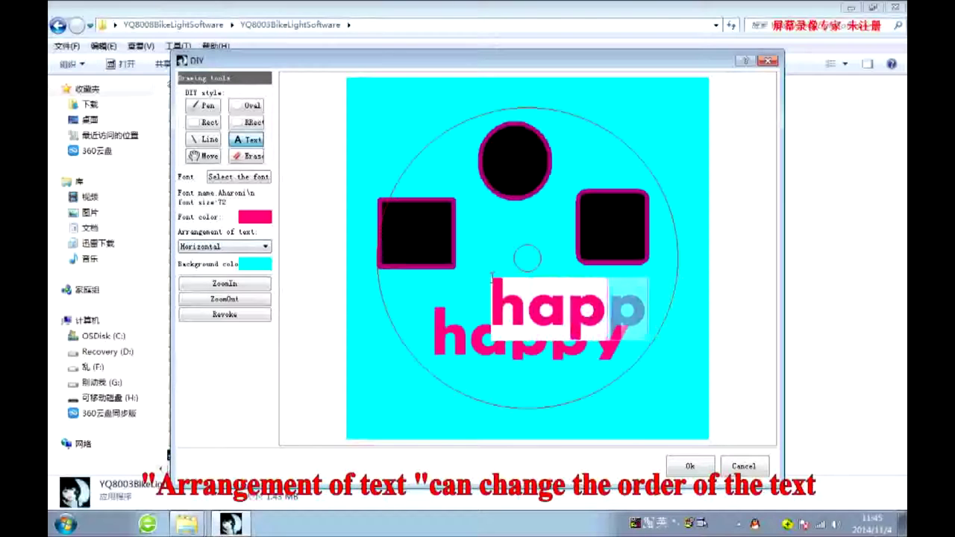
{"action": "type", "text": "y"}
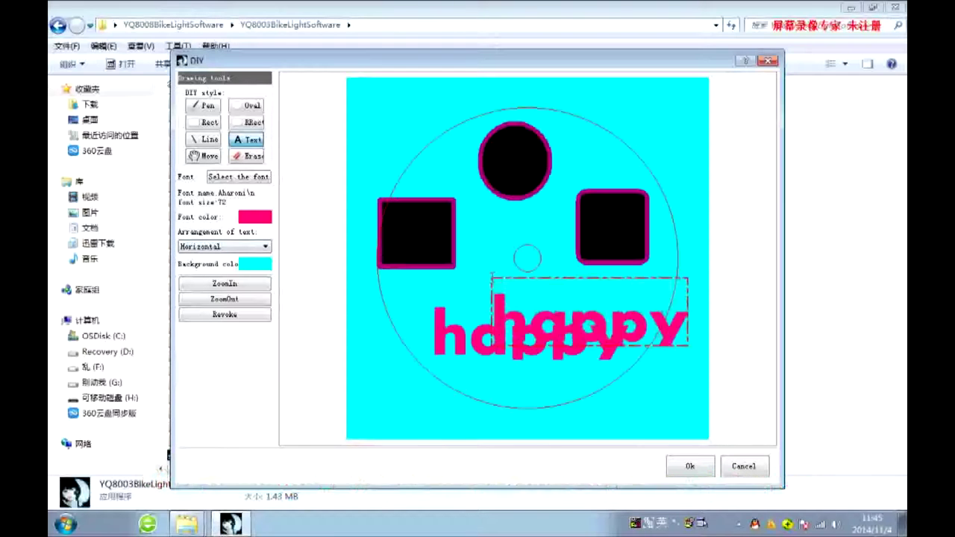
{"action": "left_click_drag", "start_coordinate": [520, 295], "coordinate": [497, 268]}
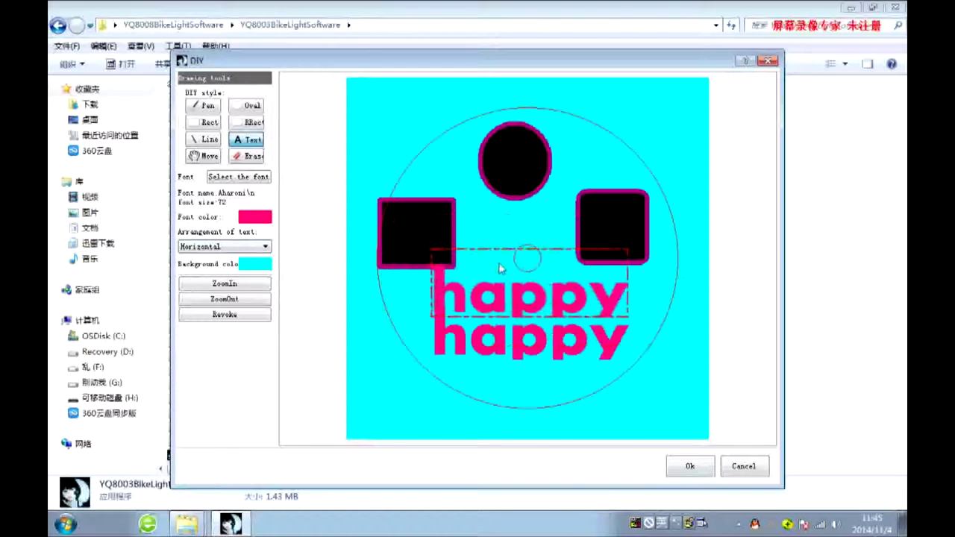
Try the Vertical and Round arrangements on the second "happy" text, repositioning it over the disc
{"action": "left_click", "coordinate": [265, 179]}
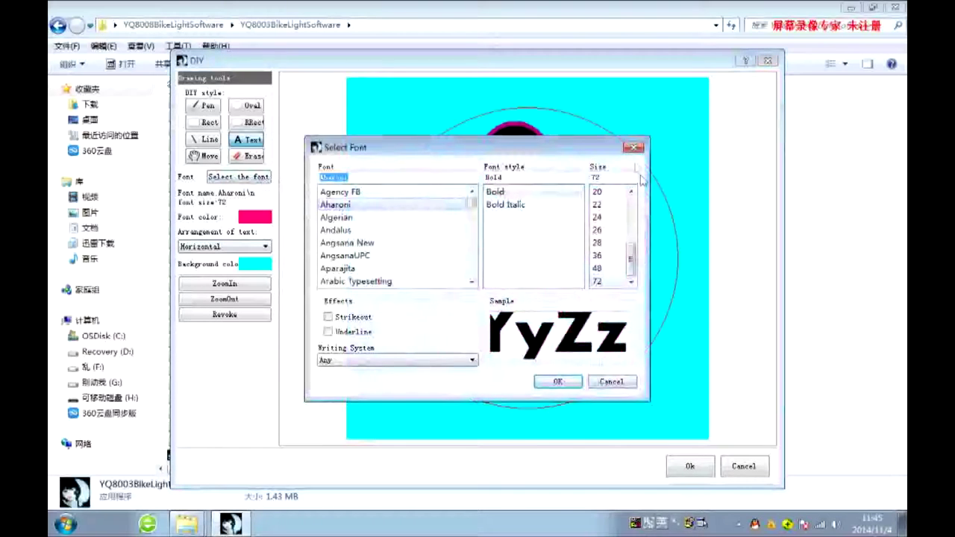
{"action": "left_click", "coordinate": [558, 381]}
{"action": "left_click", "coordinate": [261, 247]}
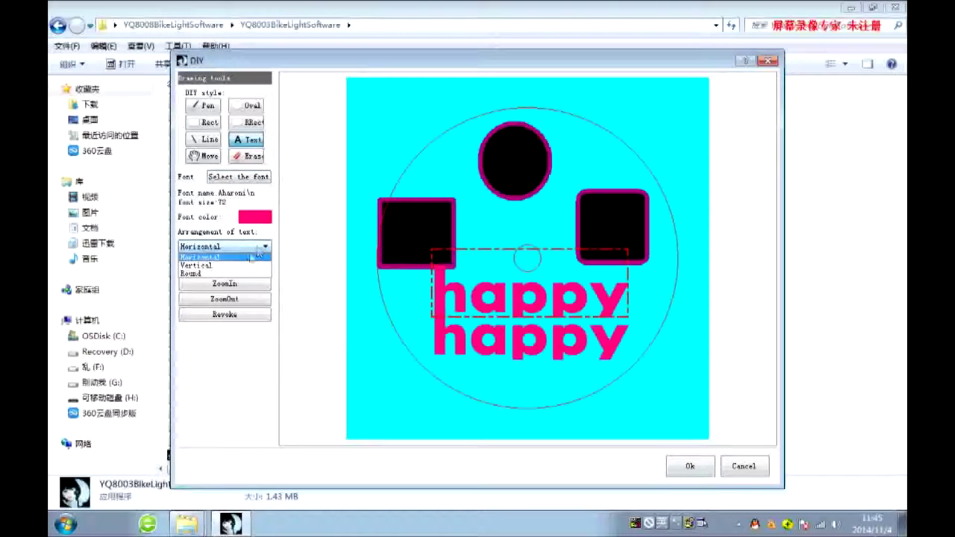
{"action": "left_click", "coordinate": [224, 265]}
{"action": "left_click_drag", "start_coordinate": [445, 286], "coordinate": [437, 203]}
{"action": "left_click_drag", "start_coordinate": [587, 171], "coordinate": [424, 162]}
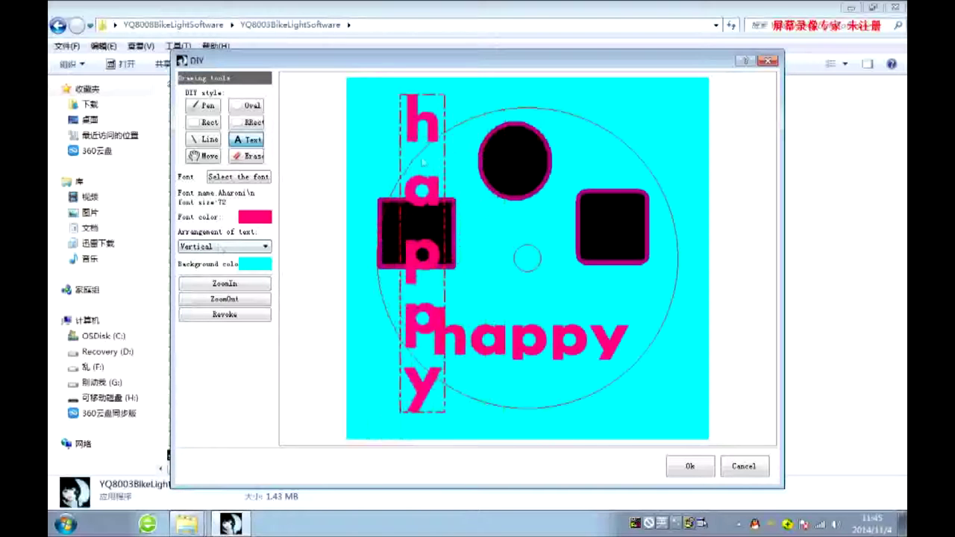
{"action": "left_click", "coordinate": [252, 249]}
{"action": "left_click", "coordinate": [224, 275]}
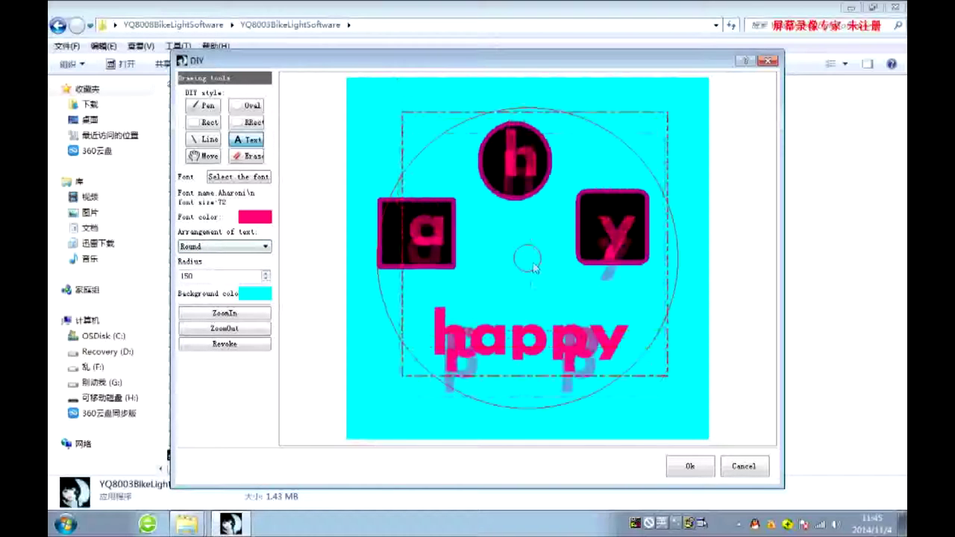
Return the second "happy" text to the Horizontal arrangement and fix it directly above the first one
{"action": "left_click", "coordinate": [263, 247]}
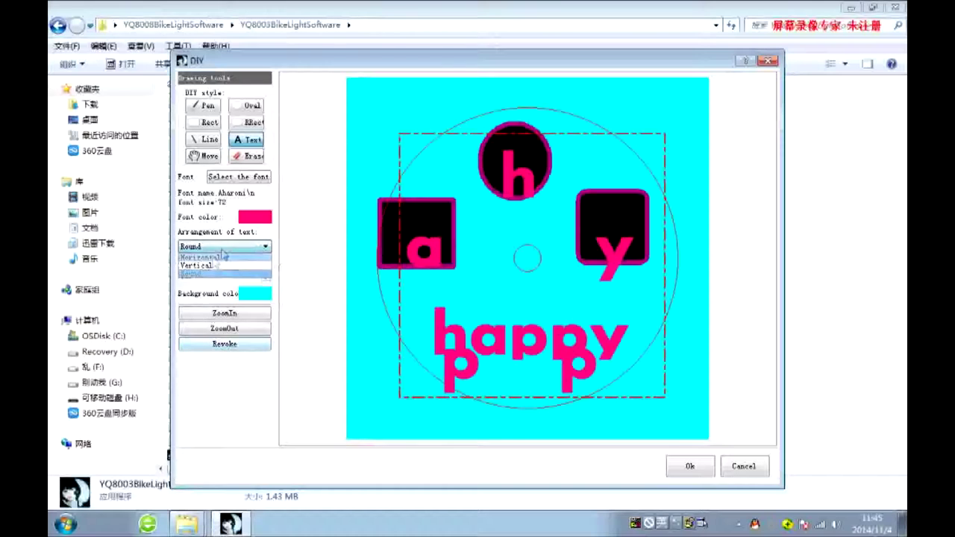
{"action": "left_click", "coordinate": [224, 257]}
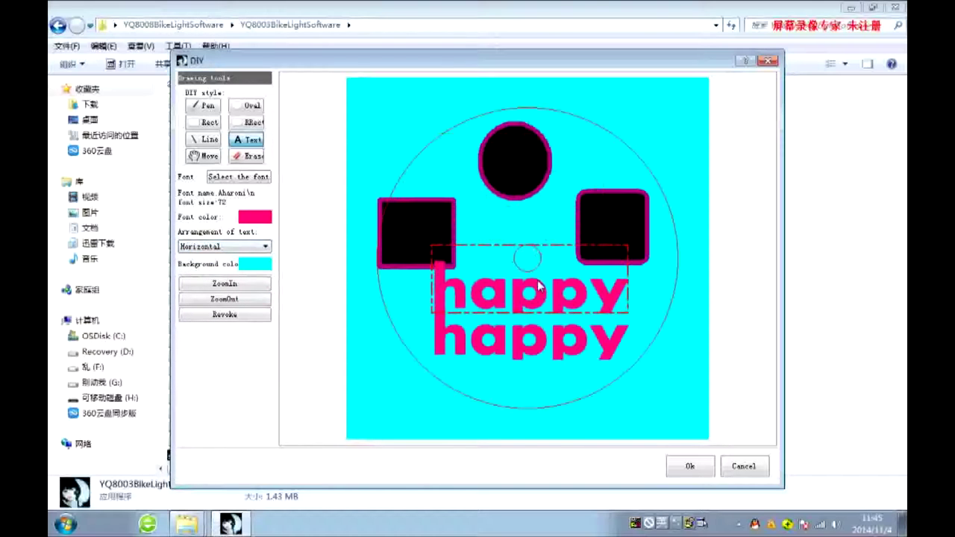
{"action": "left_click", "coordinate": [664, 135]}
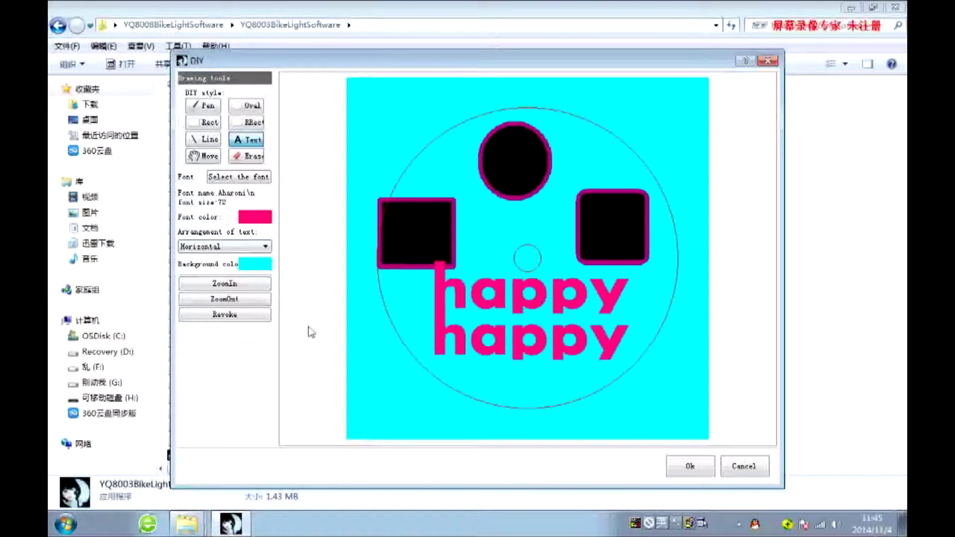
Finish the DIY picture without saving it to the computer, and display it on the wheel from the picture list
{"action": "left_click", "coordinate": [680, 469]}
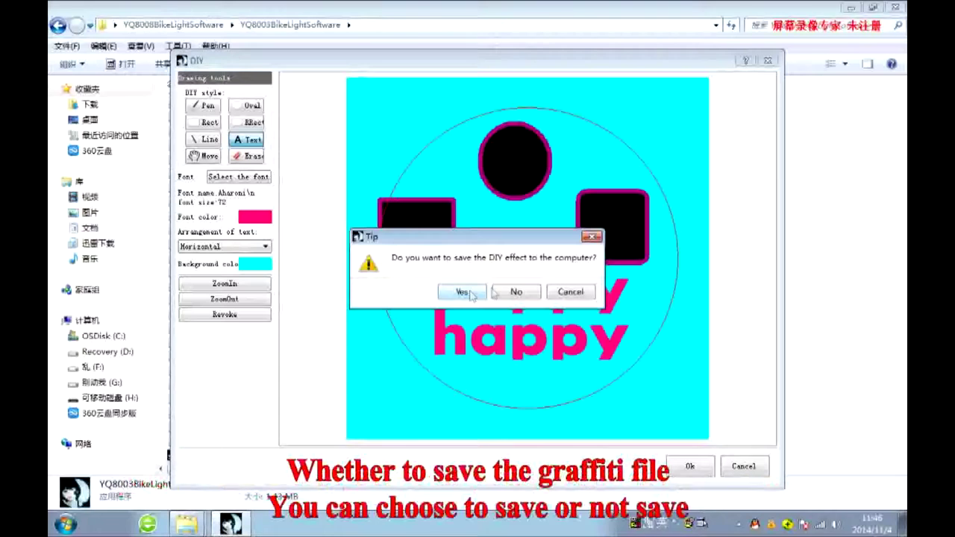
{"action": "left_click", "coordinate": [514, 294]}
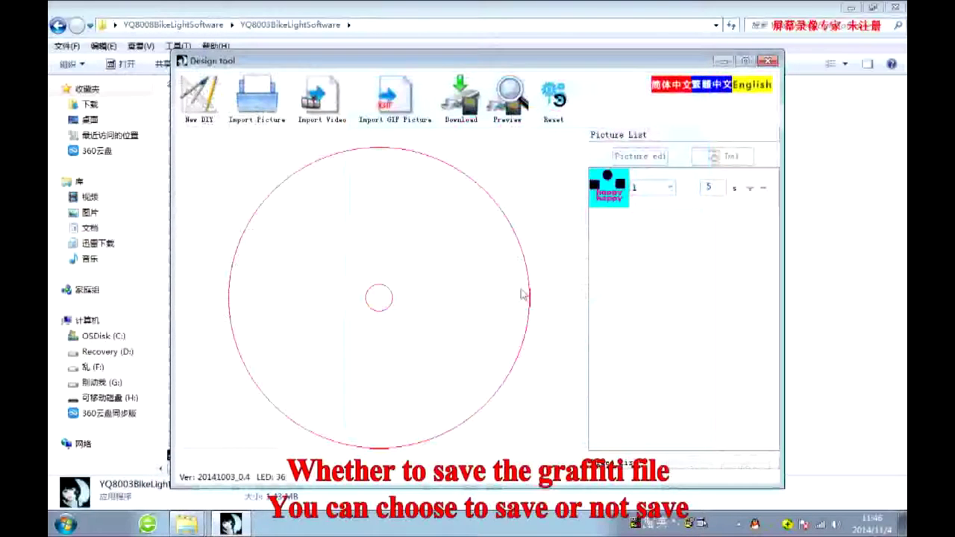
{"action": "left_click", "coordinate": [609, 190]}
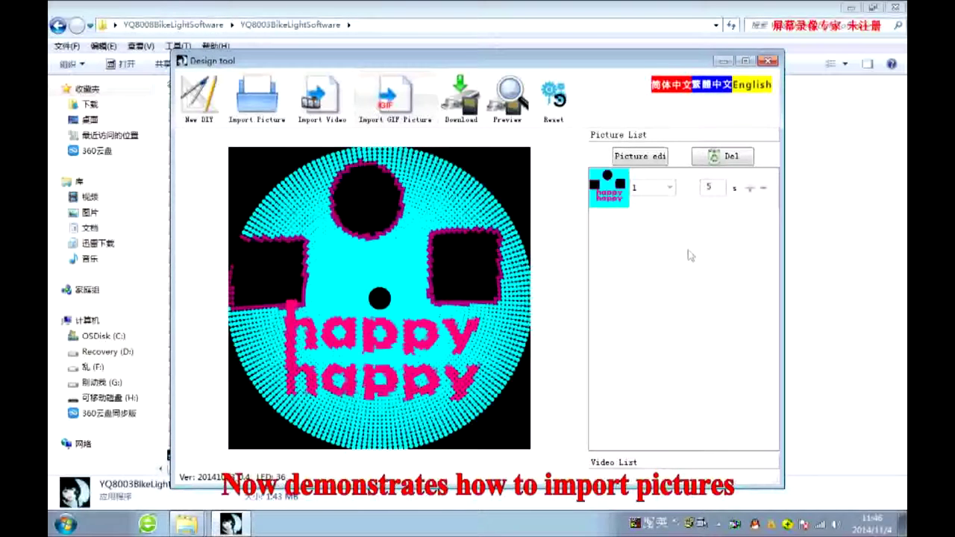
Import the four adjacent pictures from b_1298478649224.jpg through colorful_girl_003.jpg, found in the picture folder on drive H:
{"action": "left_click", "coordinate": [257, 93]}
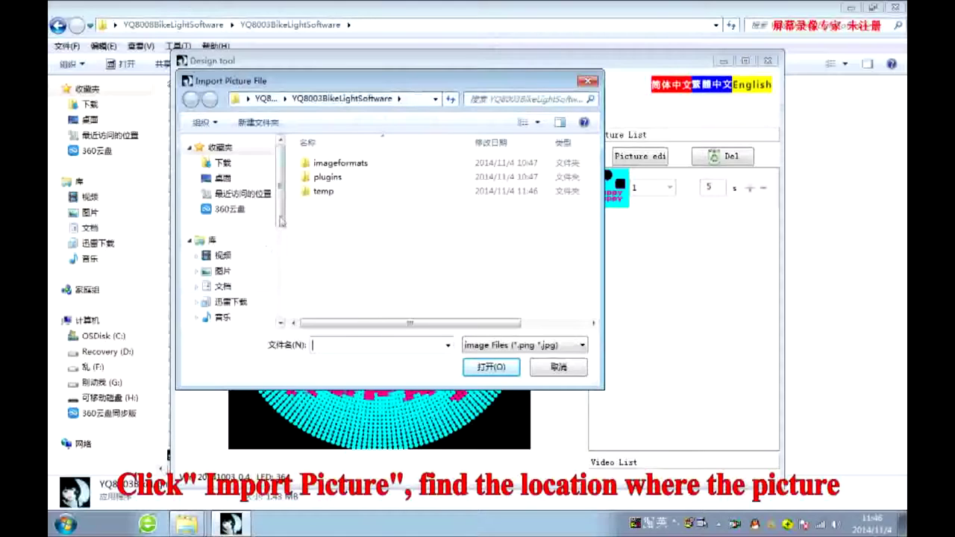
{"action": "scroll", "coordinate": [275, 217], "scroll_direction": "down", "scroll_amount": 4}
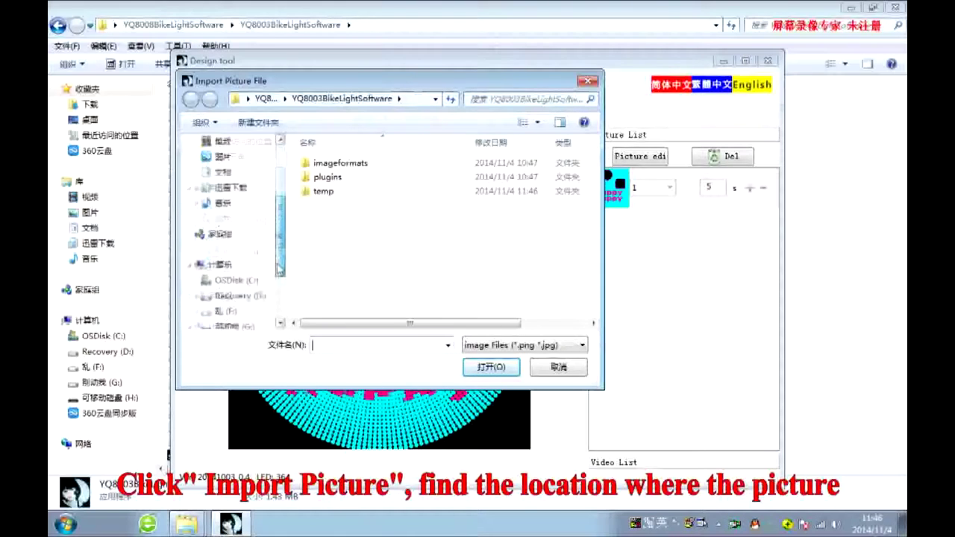
{"action": "left_click", "coordinate": [256, 265]}
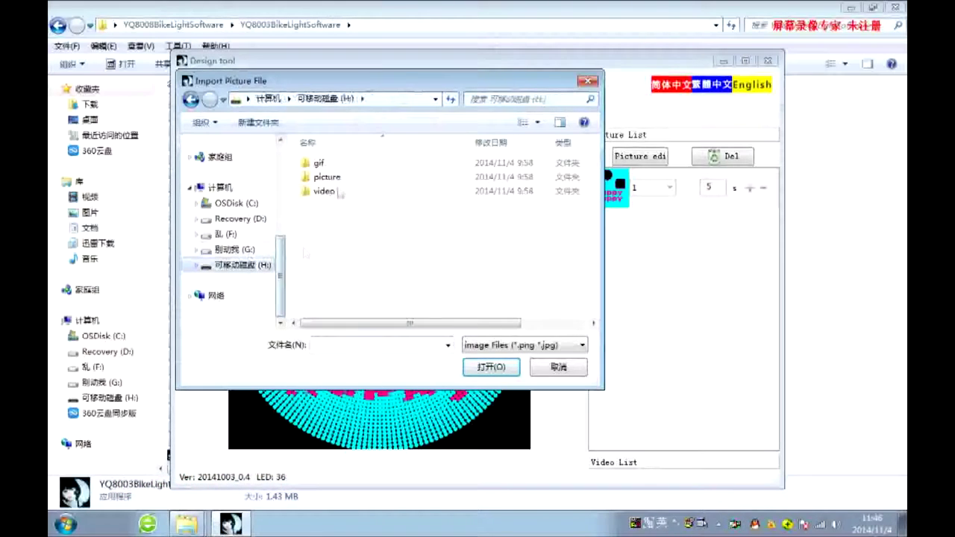
{"action": "double_click", "coordinate": [337, 179]}
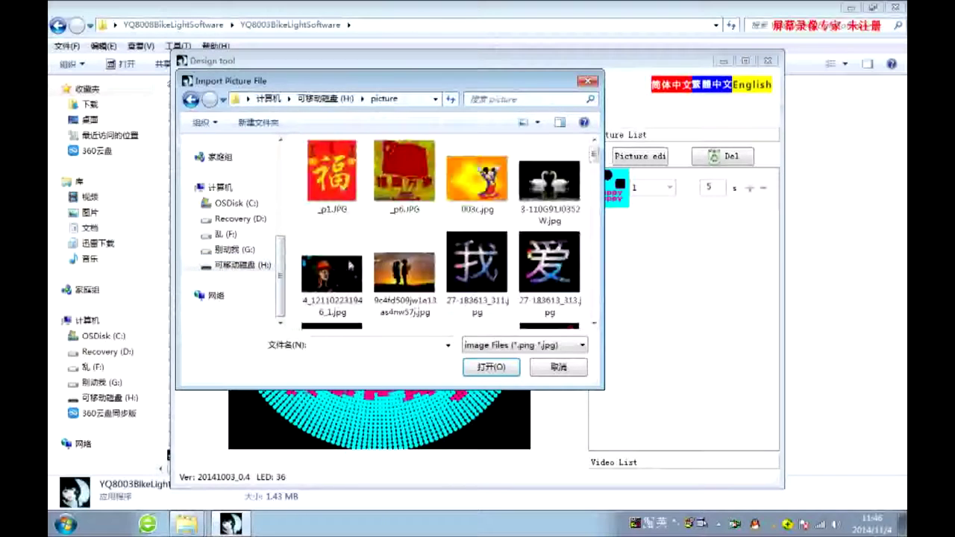
{"action": "scroll", "coordinate": [499, 277], "scroll_direction": "down", "scroll_amount": 2}
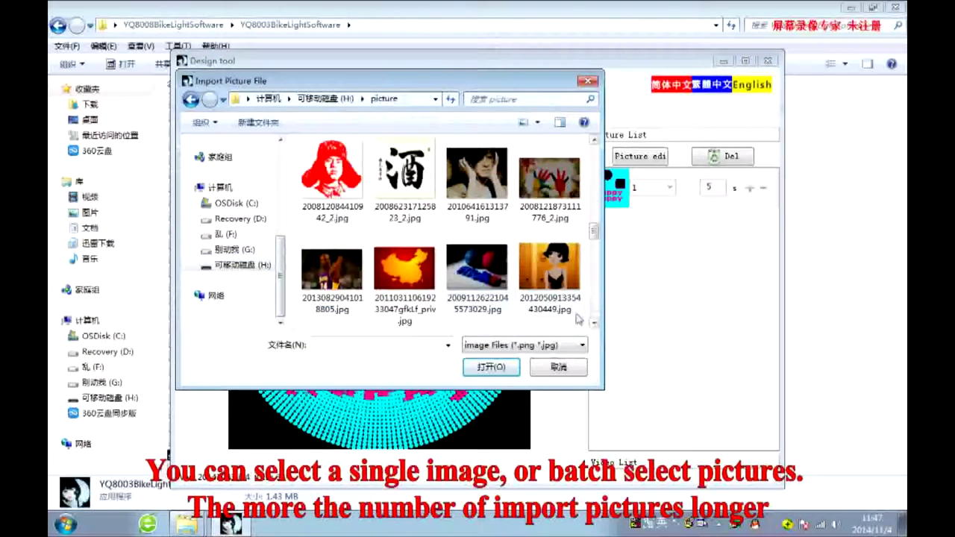
{"action": "scroll", "coordinate": [579, 319], "scroll_direction": "down", "scroll_amount": 5}
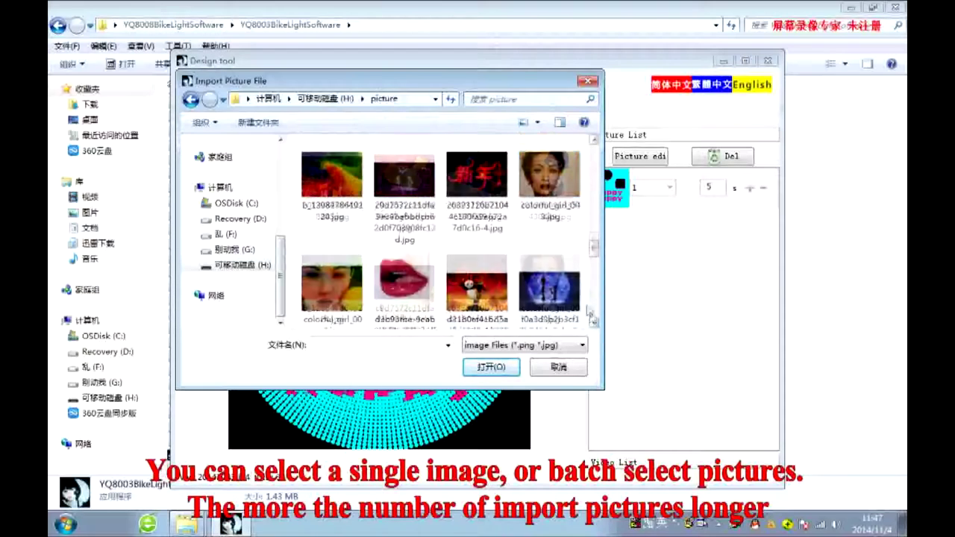
{"action": "mouse_move", "coordinate": [587, 245]}
{"action": "left_mouse_down"}
{"action": "mouse_move", "coordinate": [323, 216]}
{"action": "mouse_move", "coordinate": [298, 165]}
{"action": "left_mouse_up"}
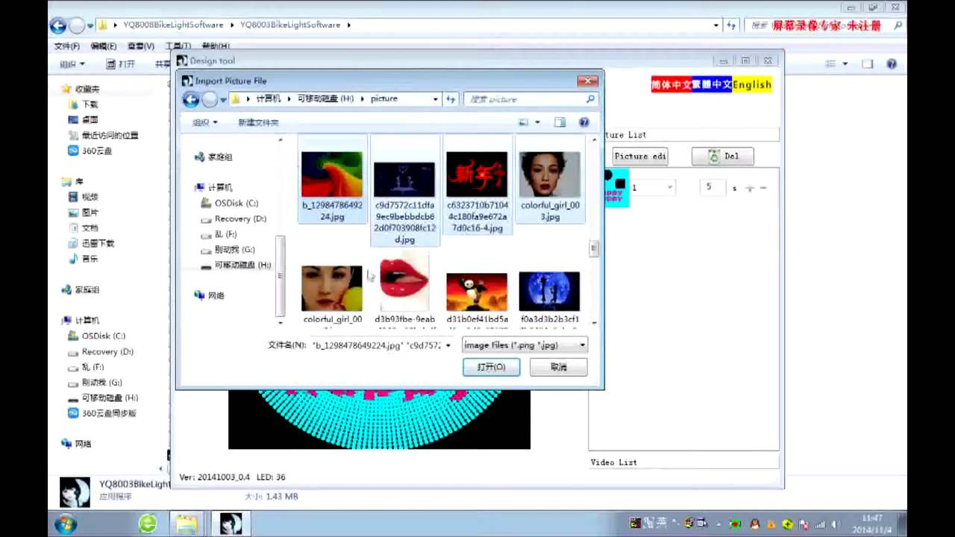
{"action": "left_click", "coordinate": [495, 371]}
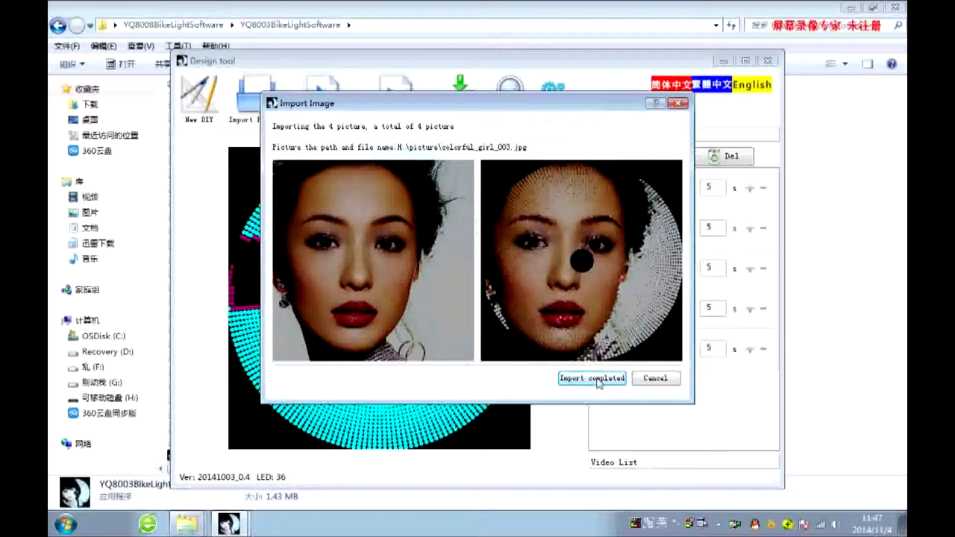
{"action": "left_click", "coordinate": [591, 378]}
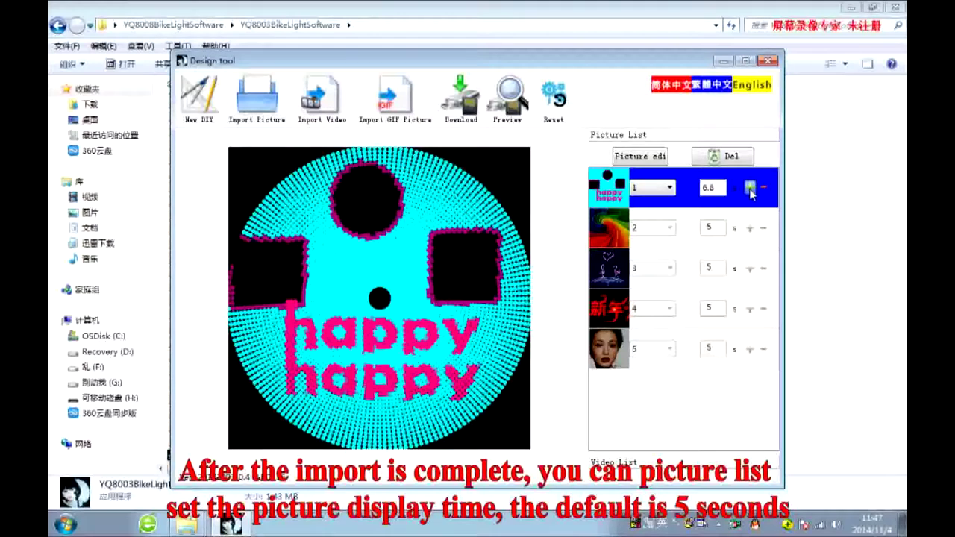
Set the display time to 6.8 s for the first picture and 2.2 s for the second
{"action": "left_click", "coordinate": [763, 229]}
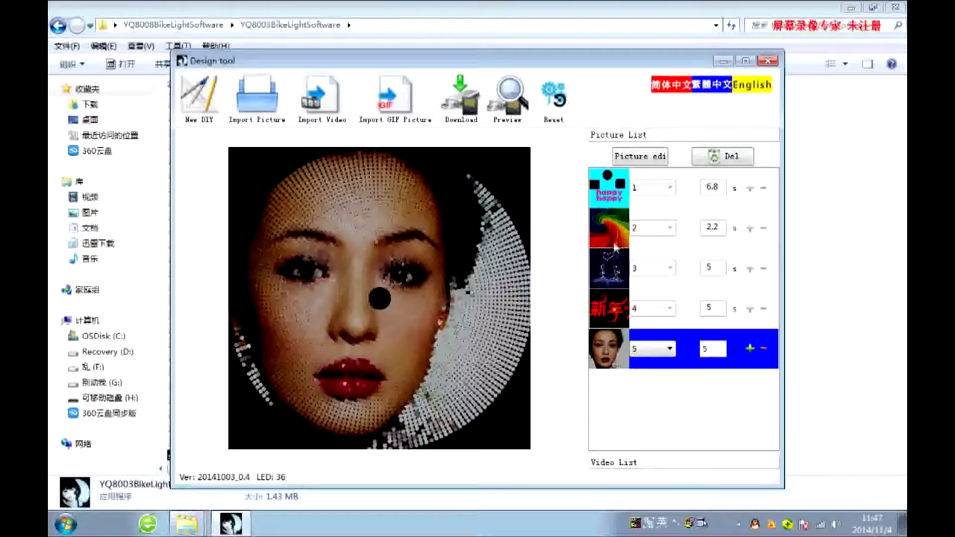
Open the fourth picture, the red 新年 lettering, for editing and try enlarging and reducing it on the canvas
{"action": "left_click", "coordinate": [636, 159]}
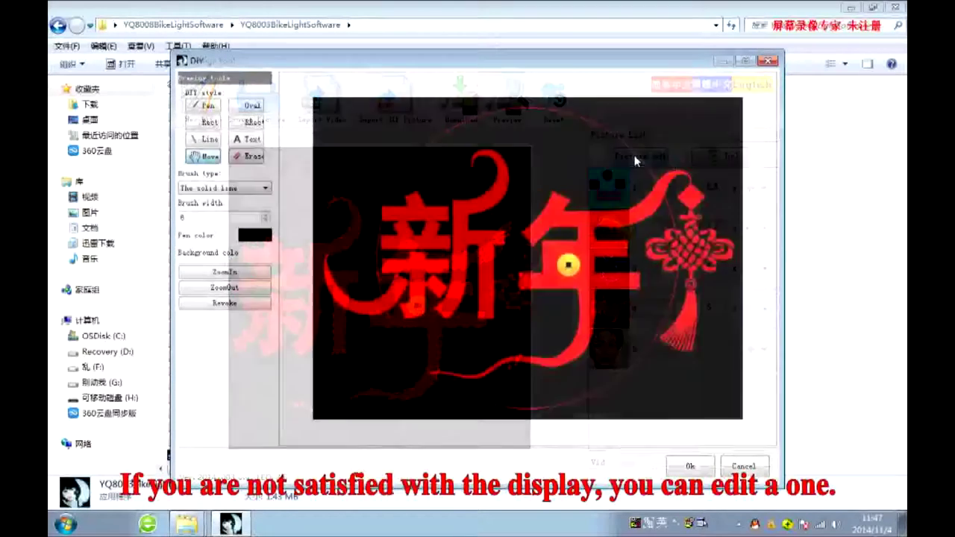
{"action": "left_click", "coordinate": [227, 273]}
{"action": "left_click", "coordinate": [227, 273]}
{"action": "left_click", "coordinate": [228, 273]}
{"action": "left_click", "coordinate": [228, 288]}
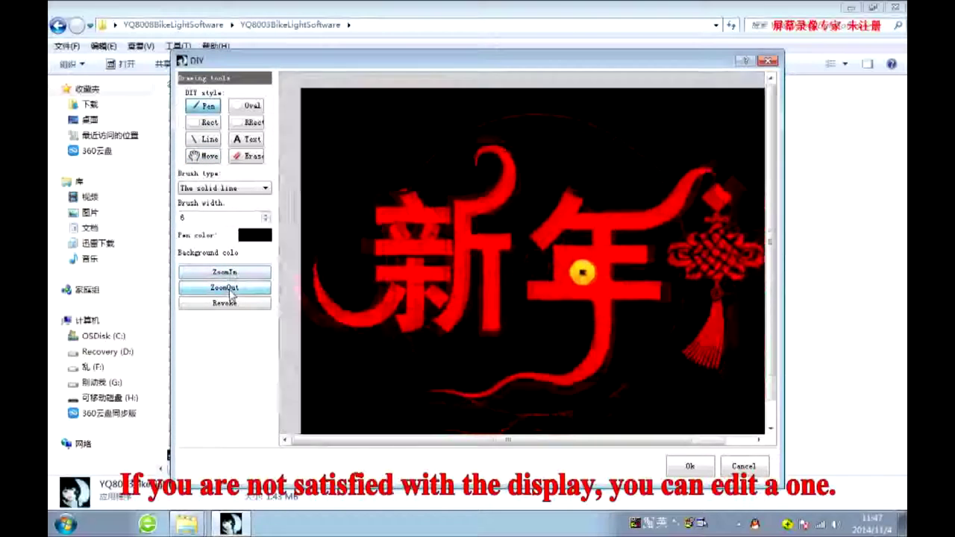
{"action": "left_click", "coordinate": [228, 290]}
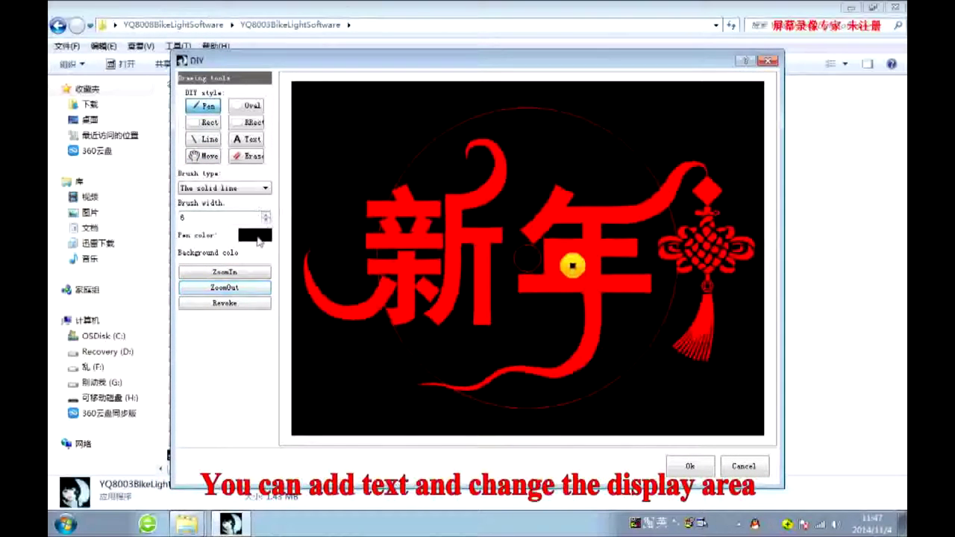
Try handwriting "new" in mauve (170, 85, 127) above the 新年 lettering with the pen, and undo the strokes
{"action": "left_click", "coordinate": [254, 235]}
{"action": "left_click", "coordinate": [382, 179]}
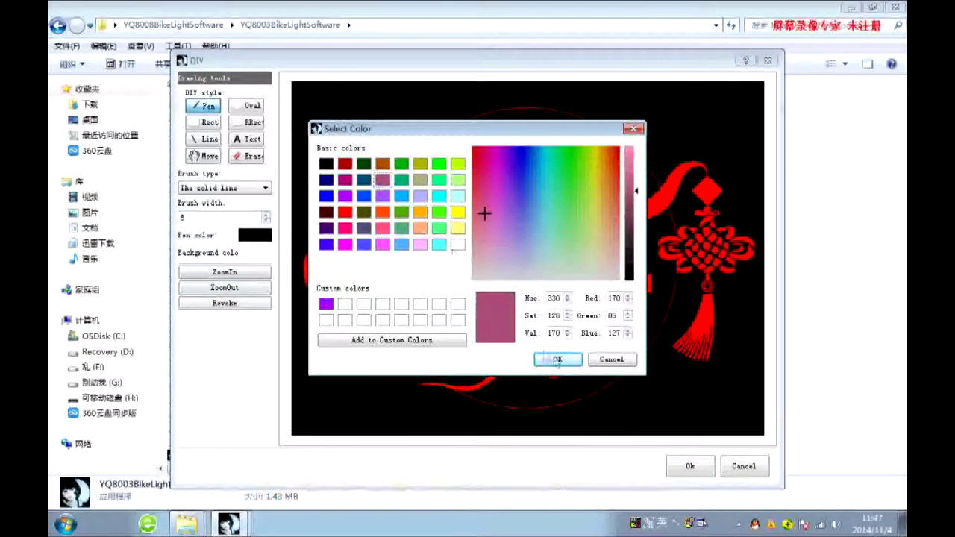
{"action": "left_click", "coordinate": [556, 359]}
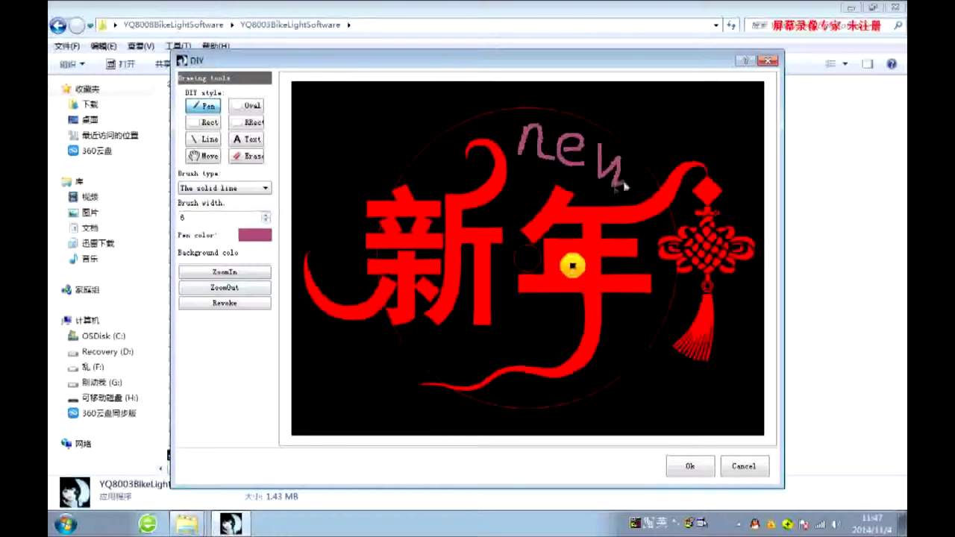
{"action": "left_click", "coordinate": [234, 304]}
{"action": "left_click", "coordinate": [234, 305]}
{"action": "left_click", "coordinate": [234, 304]}
Enlarge the 新年 picture and move the circular display area over the 新 character
{"action": "left_click", "coordinate": [239, 290]}
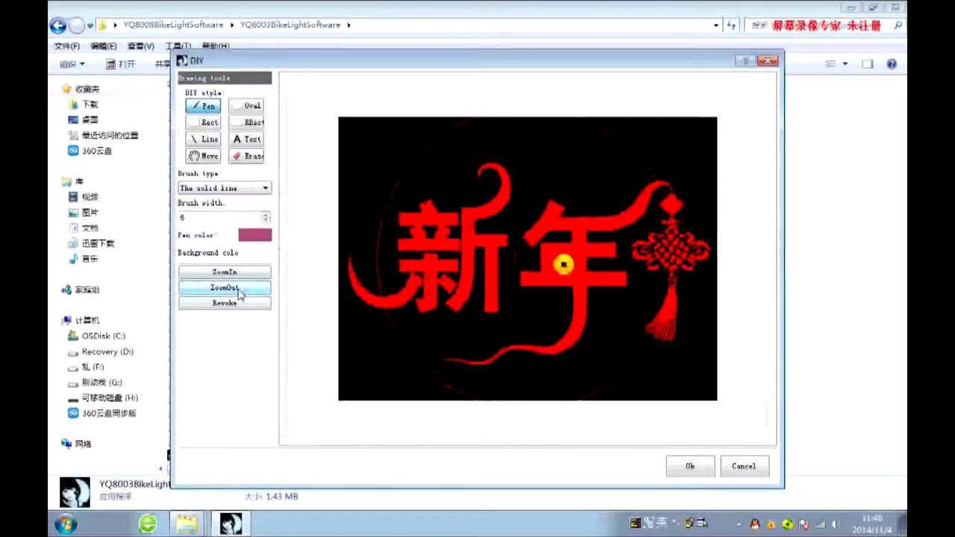
{"action": "left_click", "coordinate": [237, 272]}
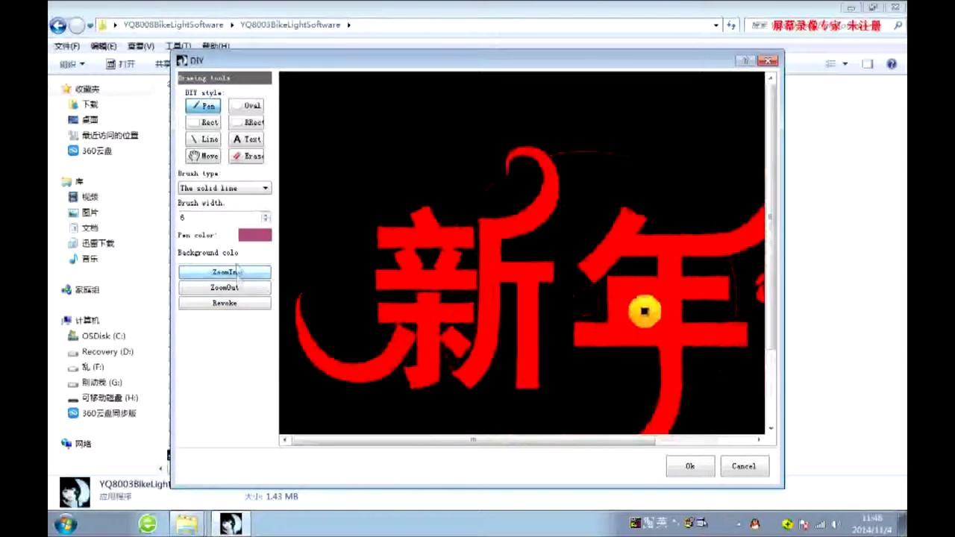
{"action": "left_click", "coordinate": [210, 158]}
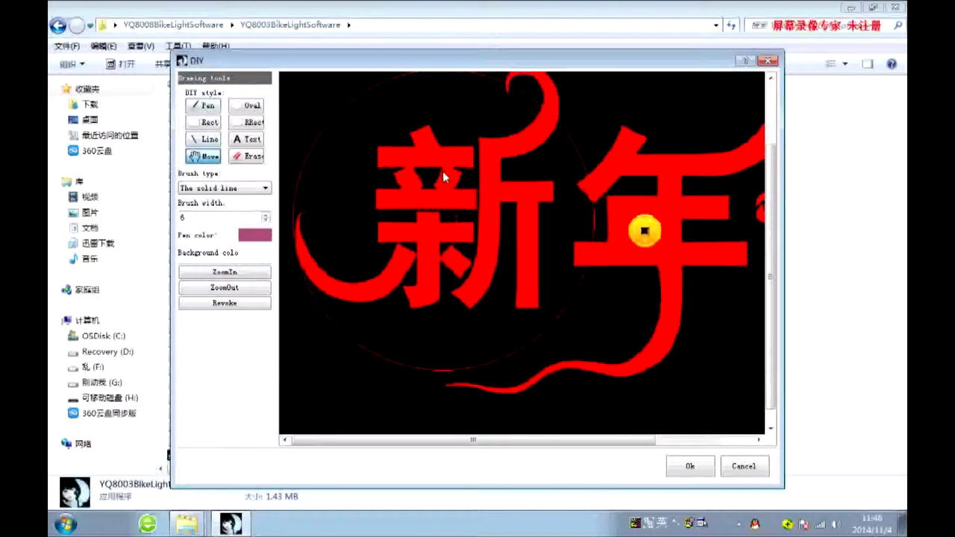
Draw a small hot-pink heart beside the 新 character with the solid 6-wide pen and finish editing the picture
{"action": "left_click", "coordinate": [203, 106]}
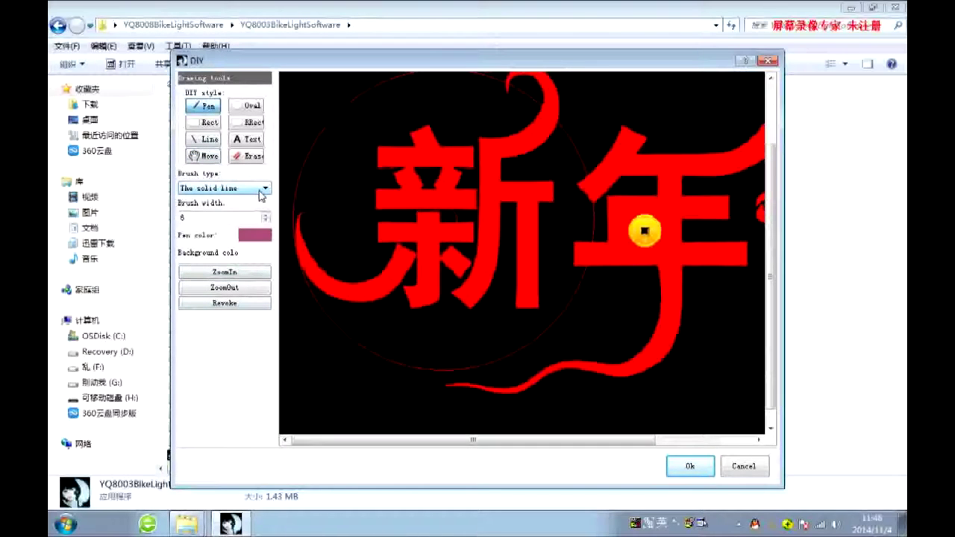
{"action": "left_click", "coordinate": [265, 237]}
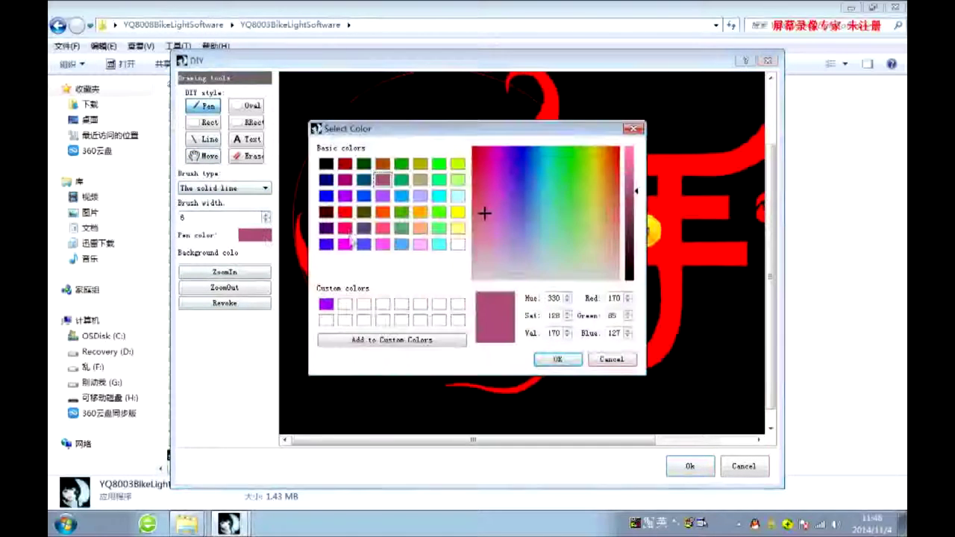
{"action": "left_click", "coordinate": [348, 231]}
{"action": "left_click", "coordinate": [556, 358]}
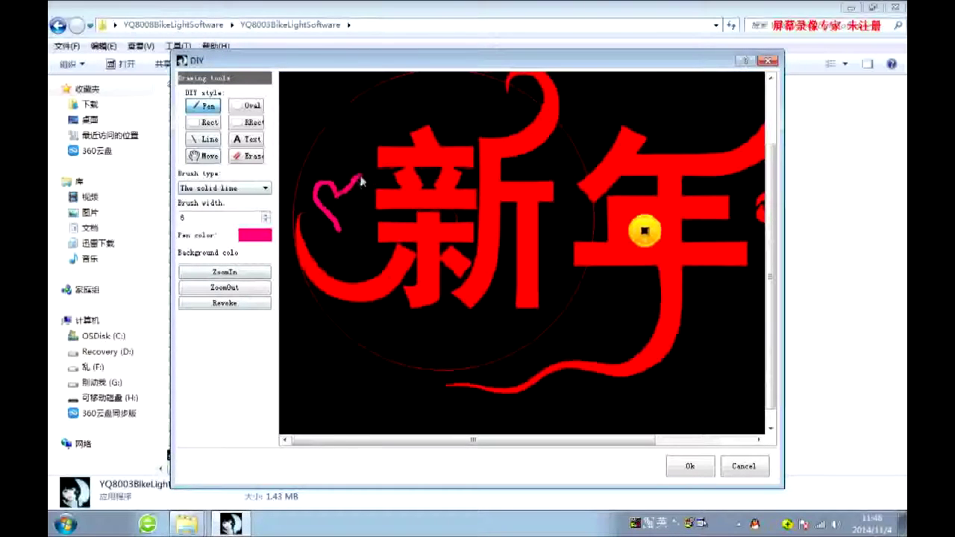
{"action": "left_click_drag", "start_coordinate": [360, 209], "coordinate": [348, 230]}
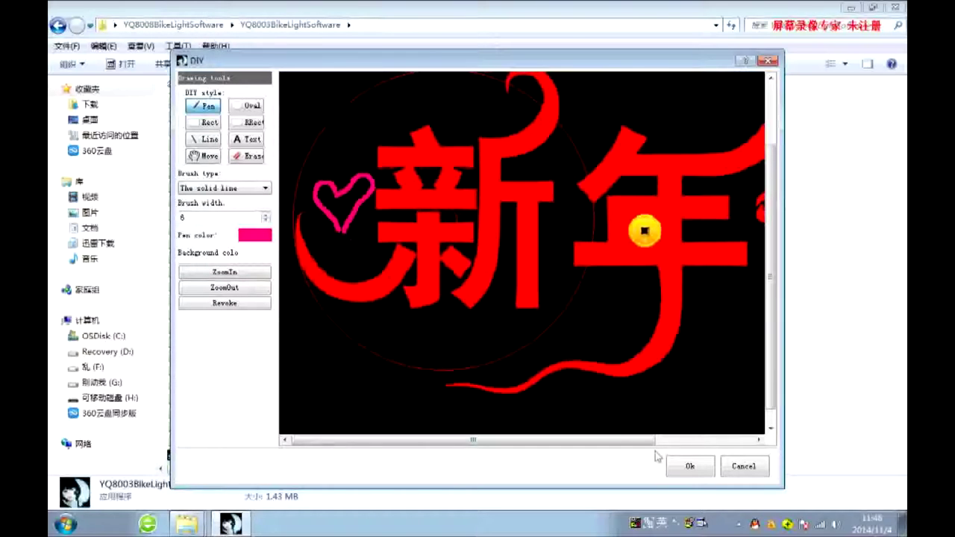
{"action": "left_click", "coordinate": [690, 466]}
{"action": "left_click", "coordinate": [516, 293]}
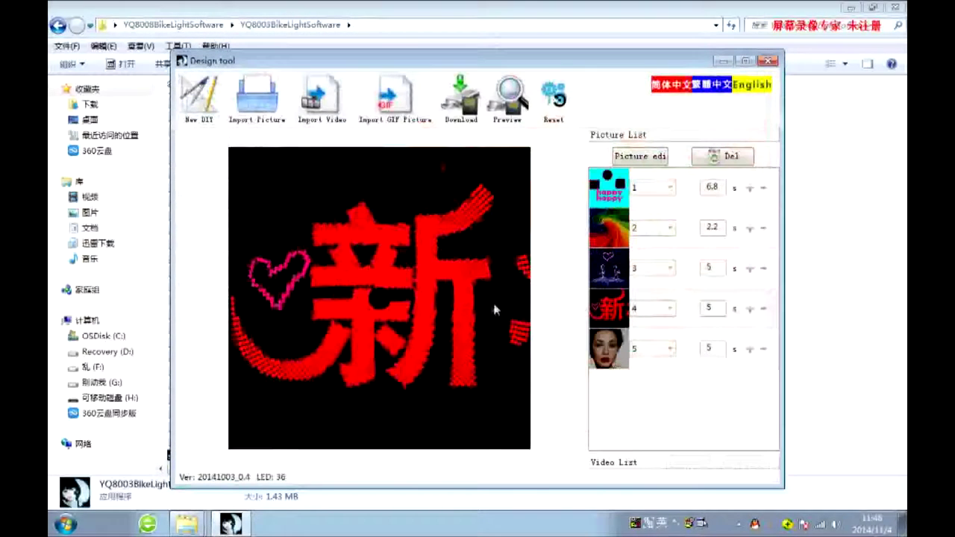
{"action": "left_click", "coordinate": [739, 524]}
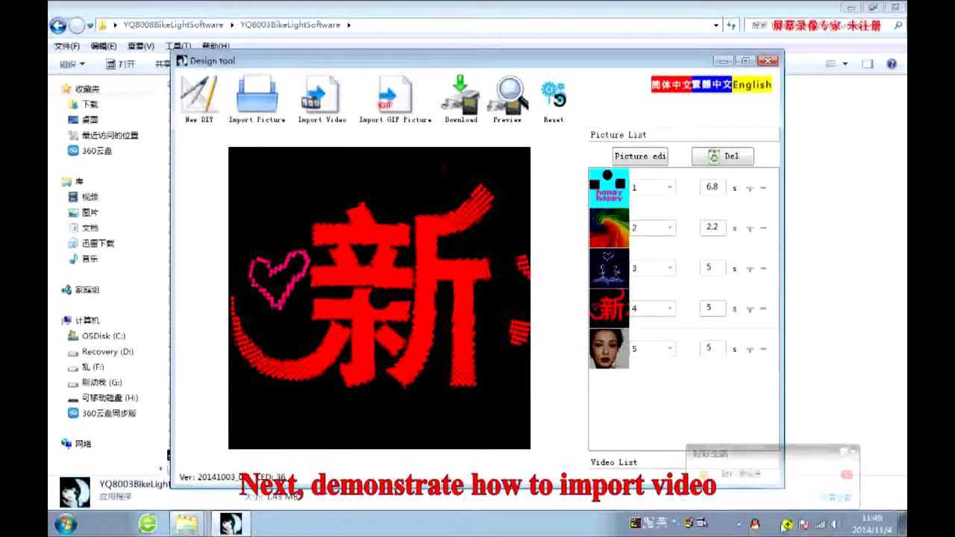
{"action": "left_click", "coordinate": [741, 527]}
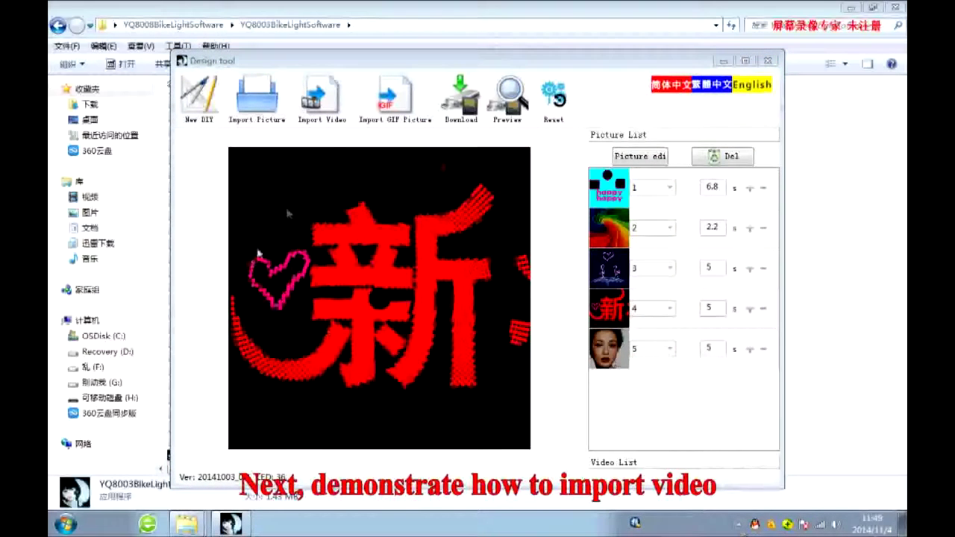
Open the dangerous动画版 MP4 from the video folder on drive H: for video import
{"action": "left_click", "coordinate": [325, 100]}
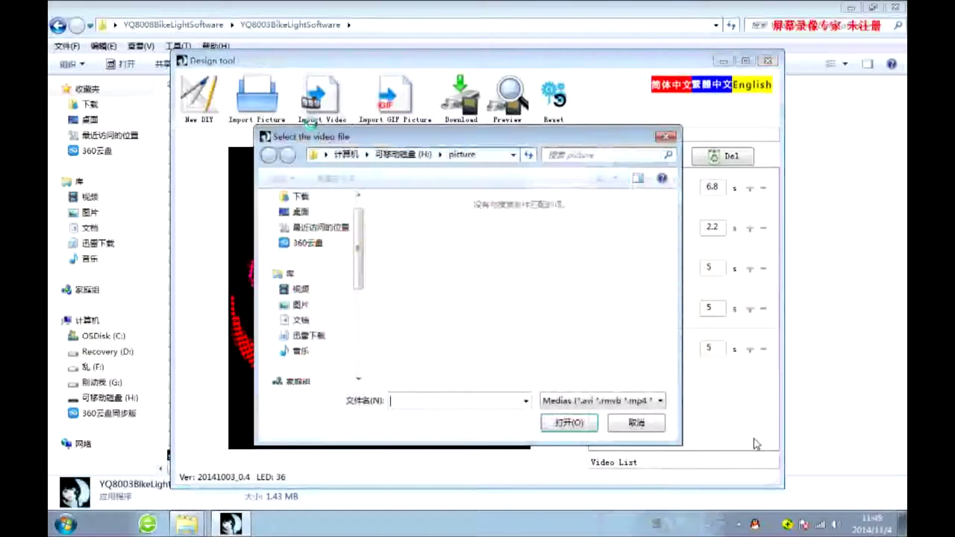
{"action": "scroll", "coordinate": [368, 272], "scroll_direction": "down", "scroll_amount": 5}
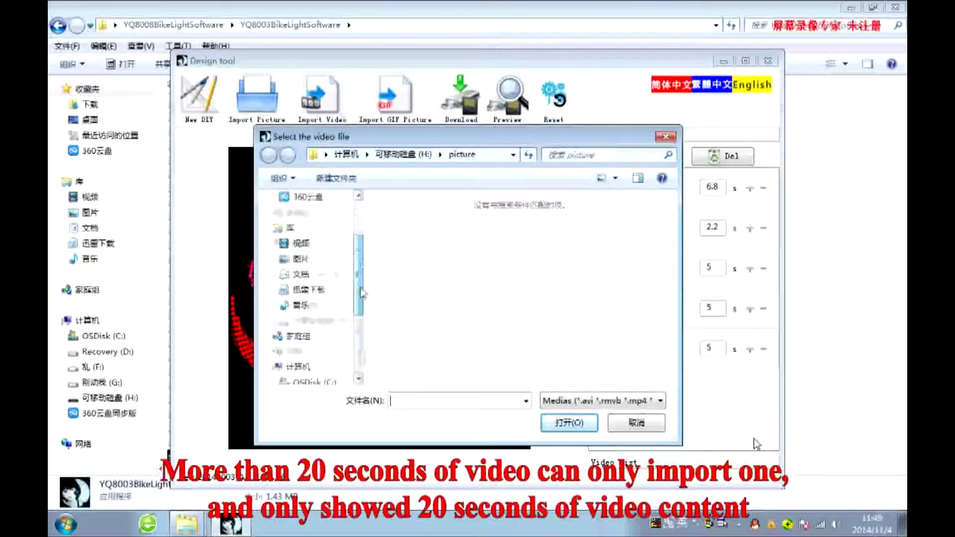
{"action": "left_click", "coordinate": [321, 321]}
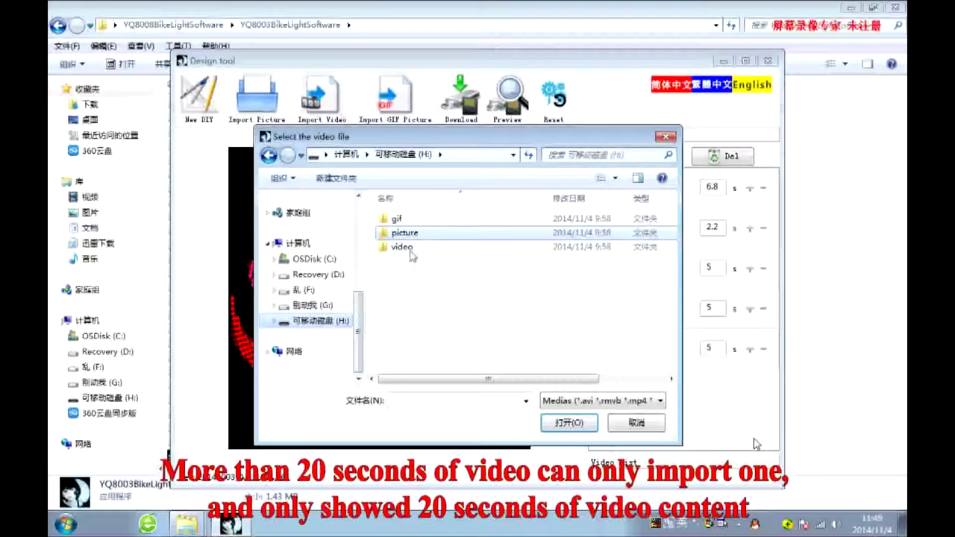
{"action": "double_click", "coordinate": [415, 249]}
{"action": "left_click", "coordinate": [416, 222]}
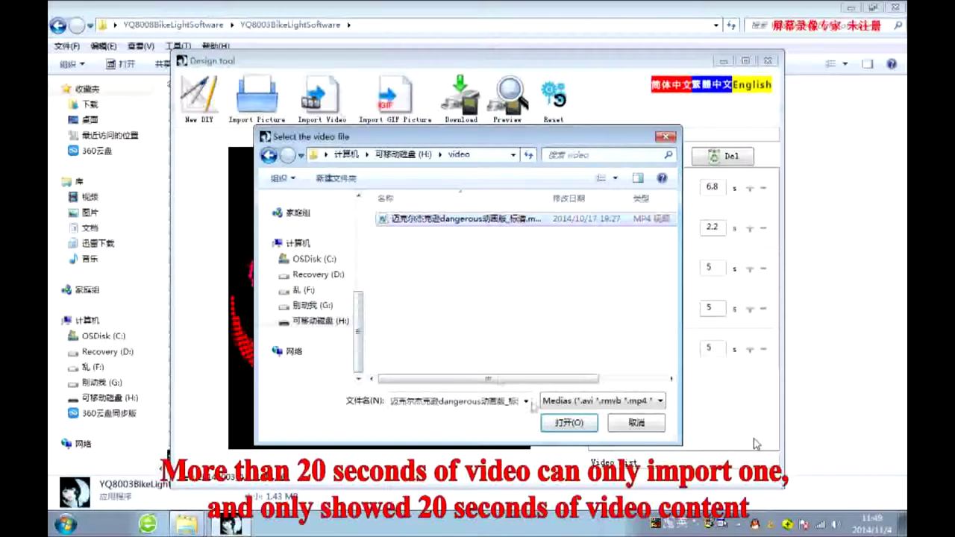
{"action": "left_click", "coordinate": [568, 422]}
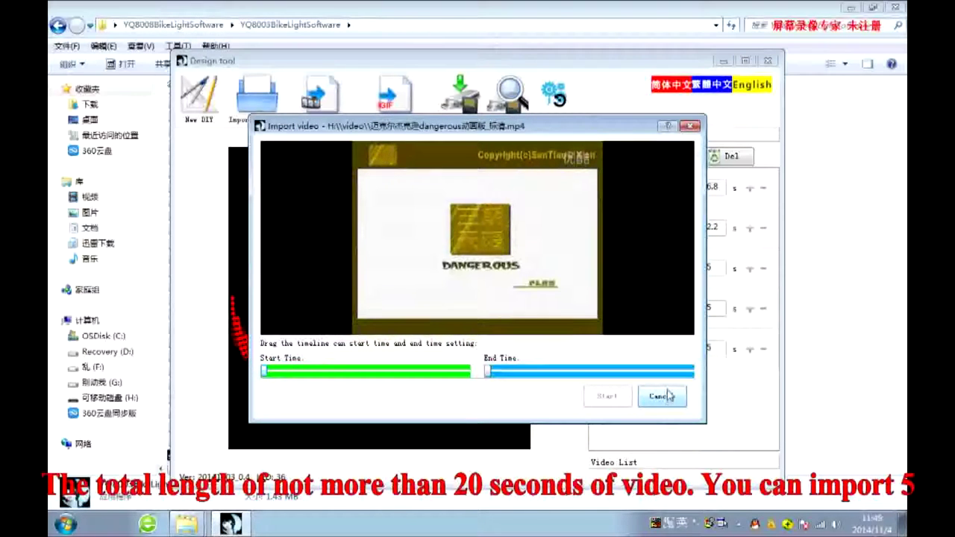
Enlarge the video for the circular display area and import the section from 0 min 40 s to 1 min 0 s
{"action": "left_click", "coordinate": [607, 396]}
{"action": "left_click", "coordinate": [611, 460]}
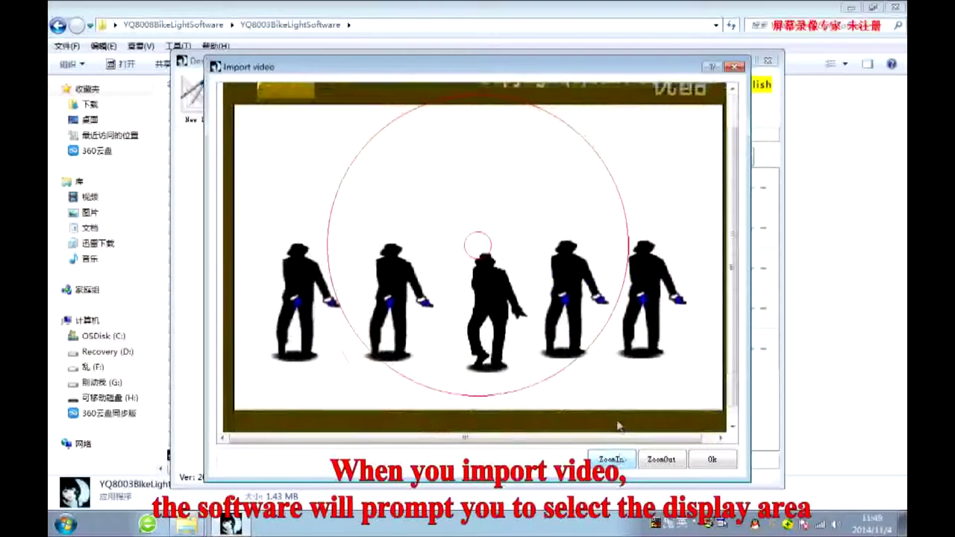
{"action": "left_click", "coordinate": [612, 459]}
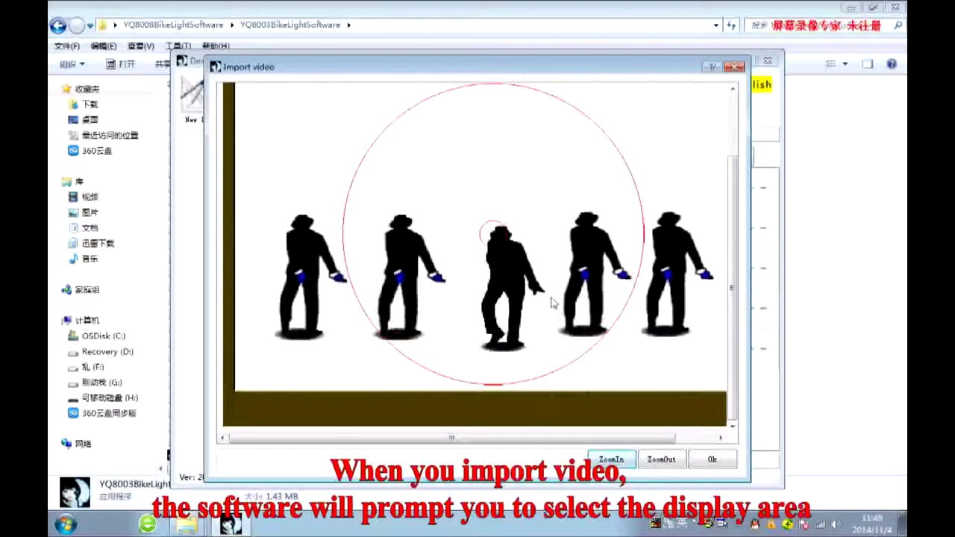
{"action": "left_click", "coordinate": [711, 459]}
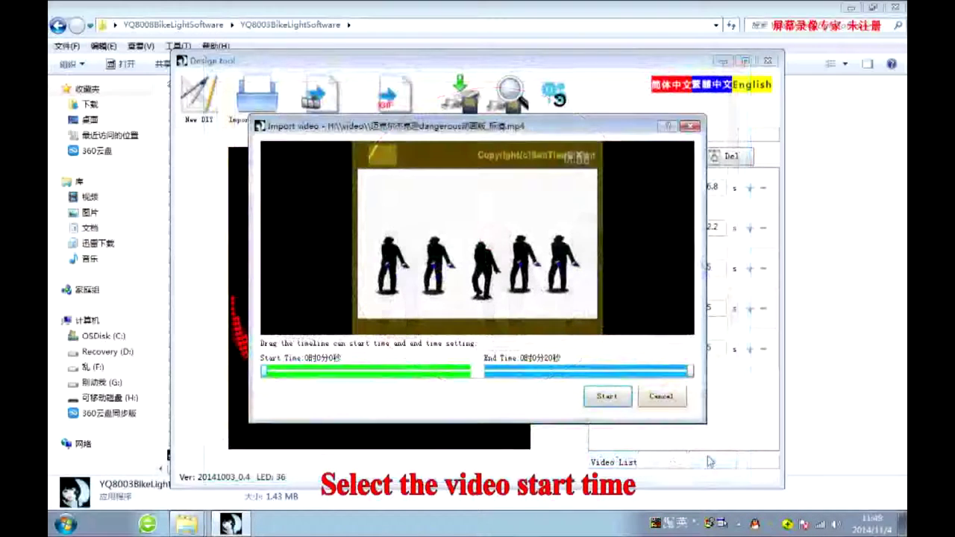
{"action": "left_click", "coordinate": [315, 375]}
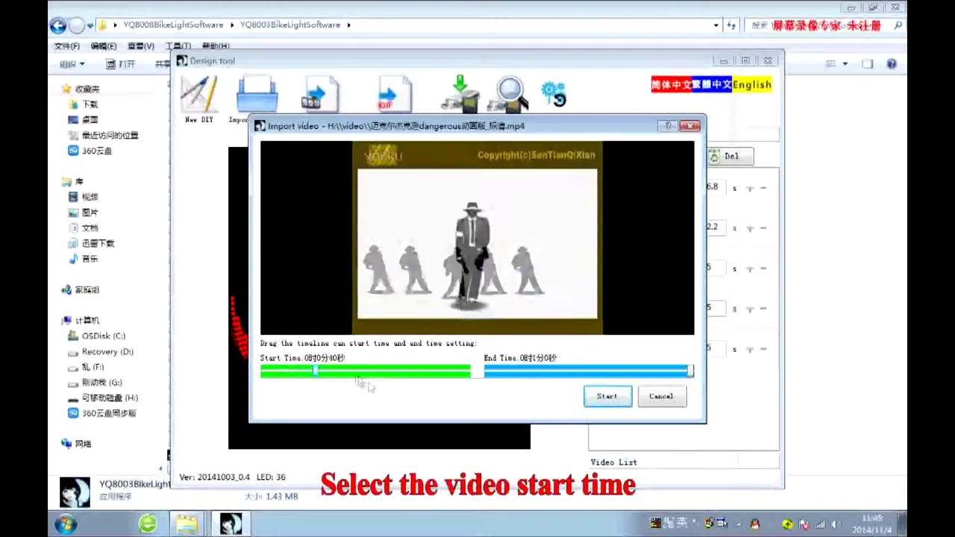
{"action": "left_click", "coordinate": [621, 399]}
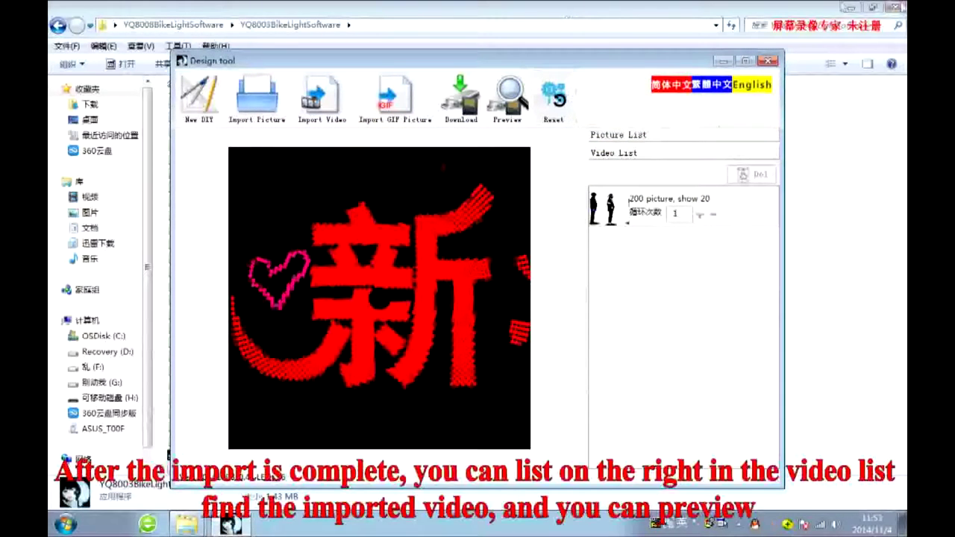
Show the imported video on the wheel display and check both the picture list and the video list
{"action": "left_click", "coordinate": [604, 223]}
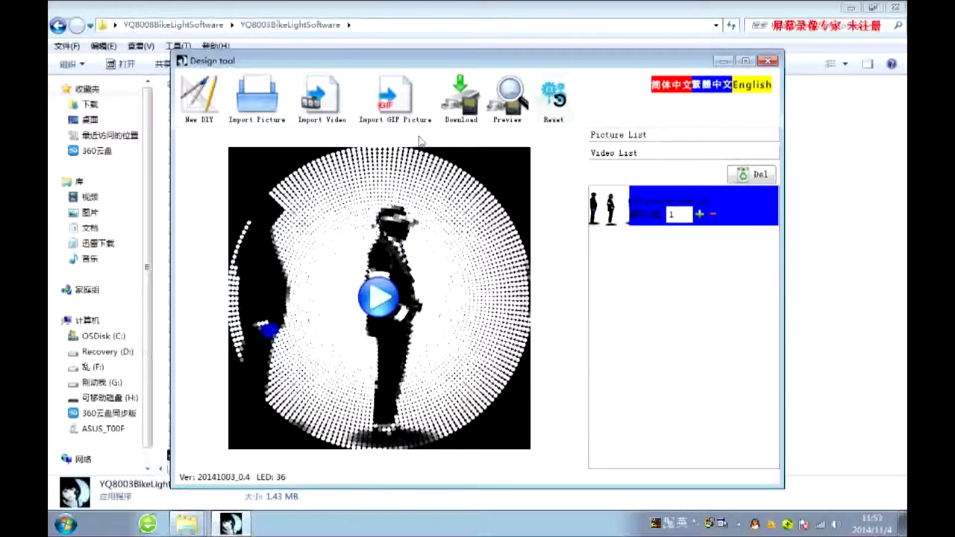
{"action": "left_click", "coordinate": [618, 135]}
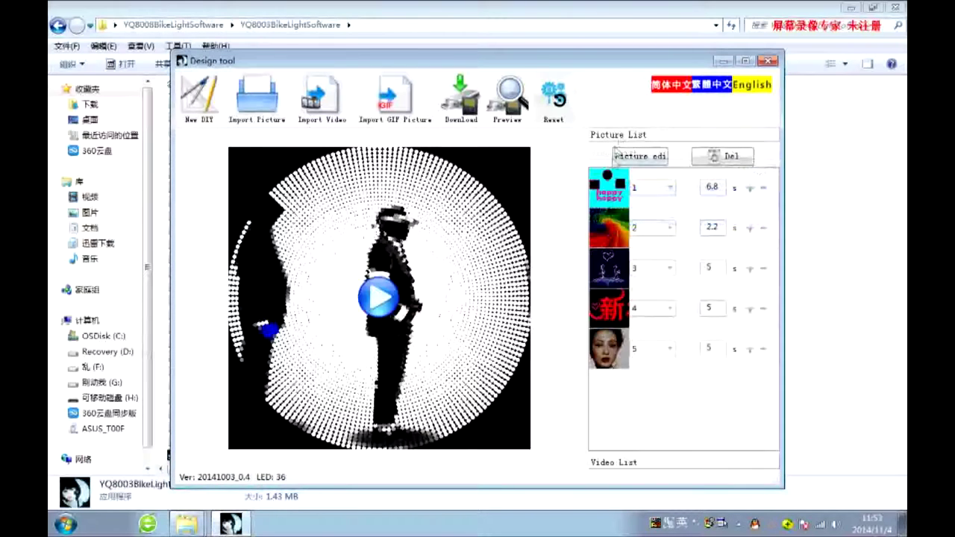
{"action": "left_click", "coordinate": [605, 463]}
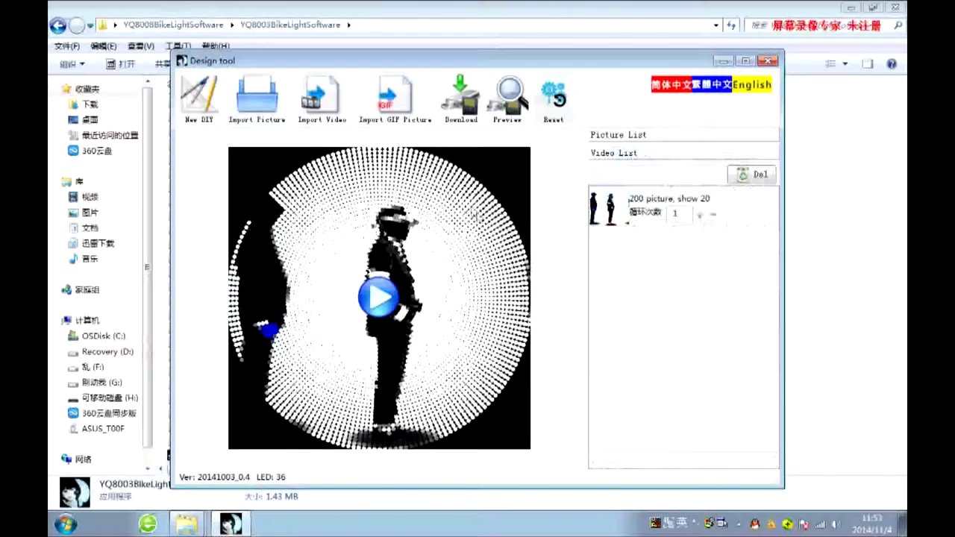
Download the content to the removable drive in Picture And Video mode and close the confirmation
{"action": "left_click", "coordinate": [453, 112]}
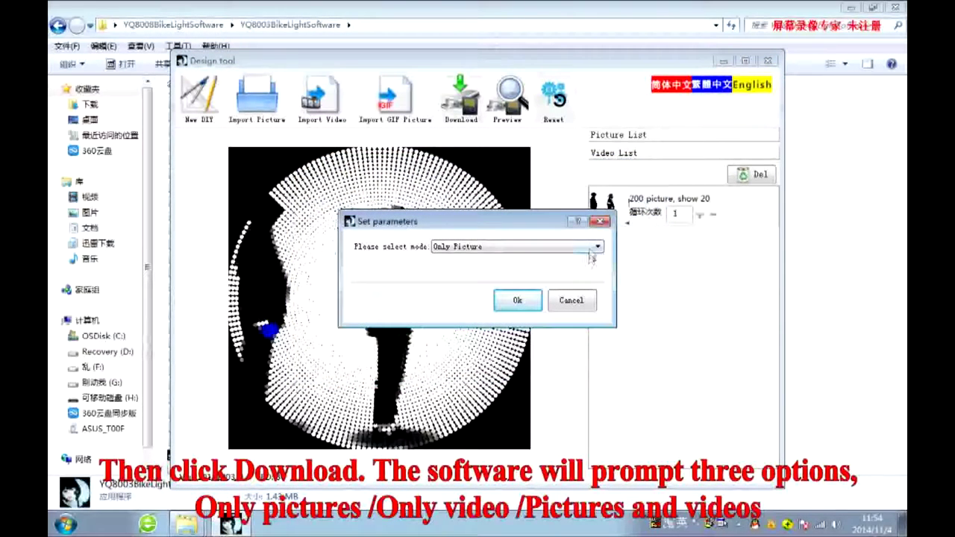
{"action": "left_click", "coordinate": [595, 249]}
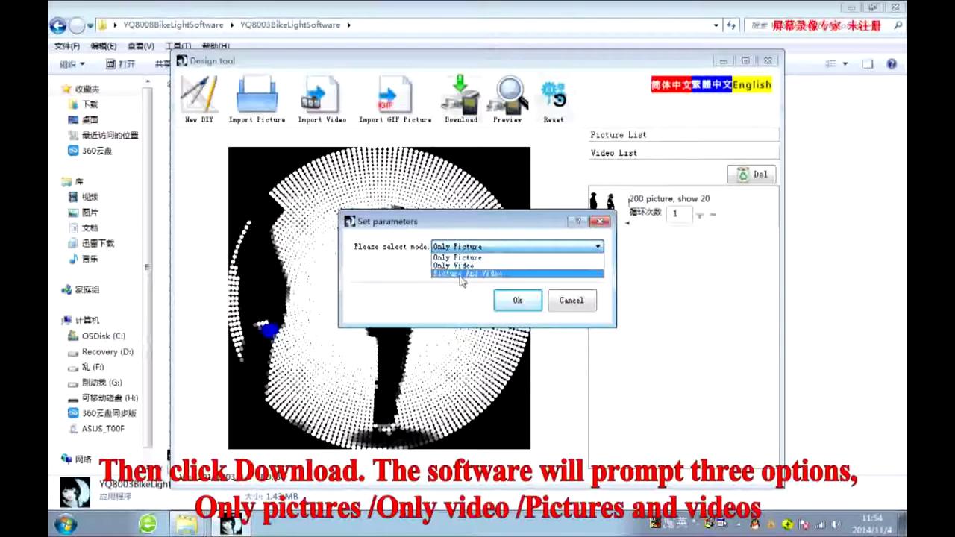
{"action": "left_click", "coordinate": [466, 273]}
{"action": "left_click", "coordinate": [517, 300]}
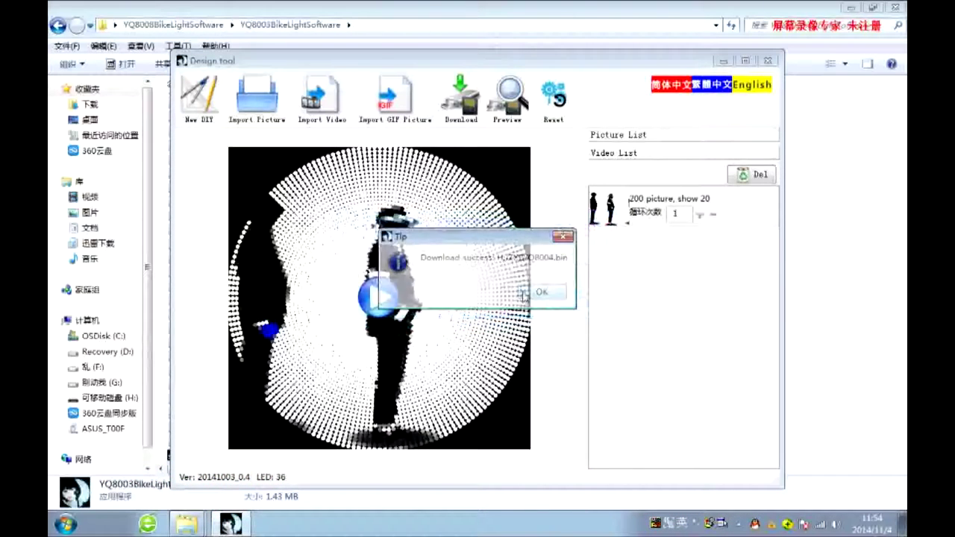
{"action": "left_click", "coordinate": [529, 294]}
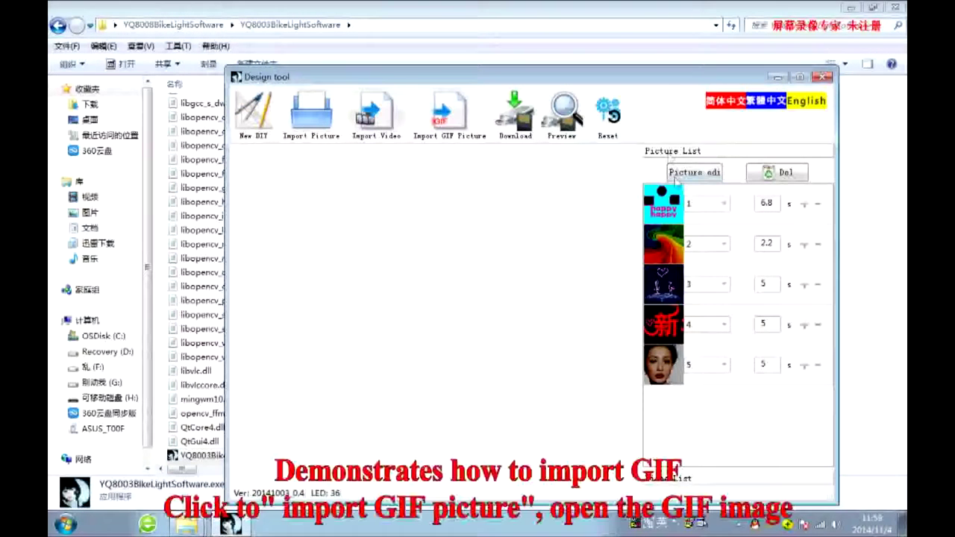
Start a GIF import from the gif folder on drive H: and display its files as large icons
{"action": "left_click", "coordinate": [678, 479]}
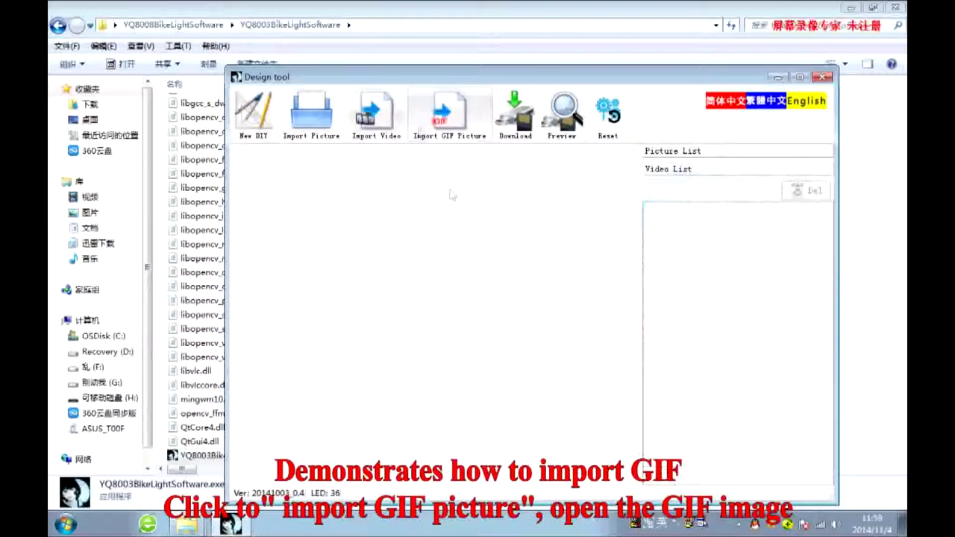
{"action": "left_click", "coordinate": [443, 125]}
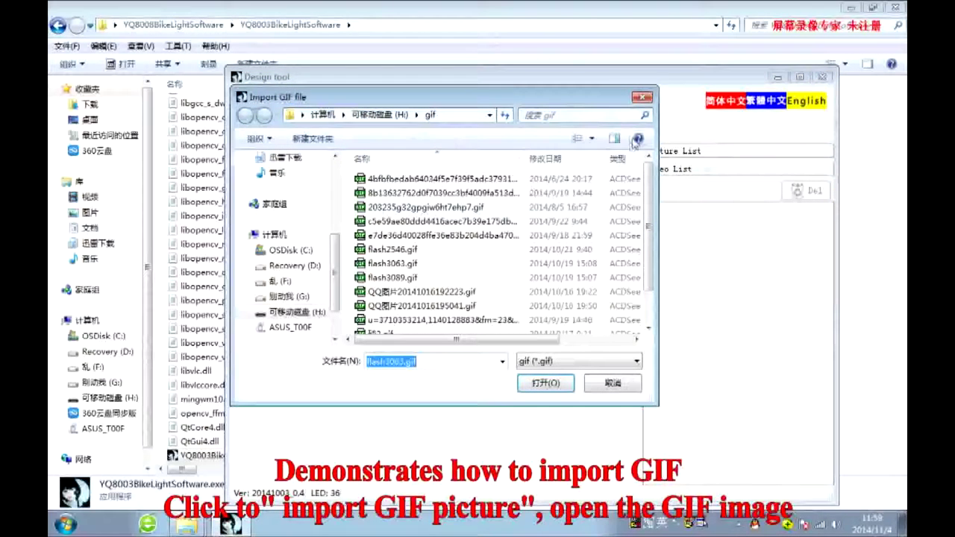
{"action": "left_click", "coordinate": [595, 139]}
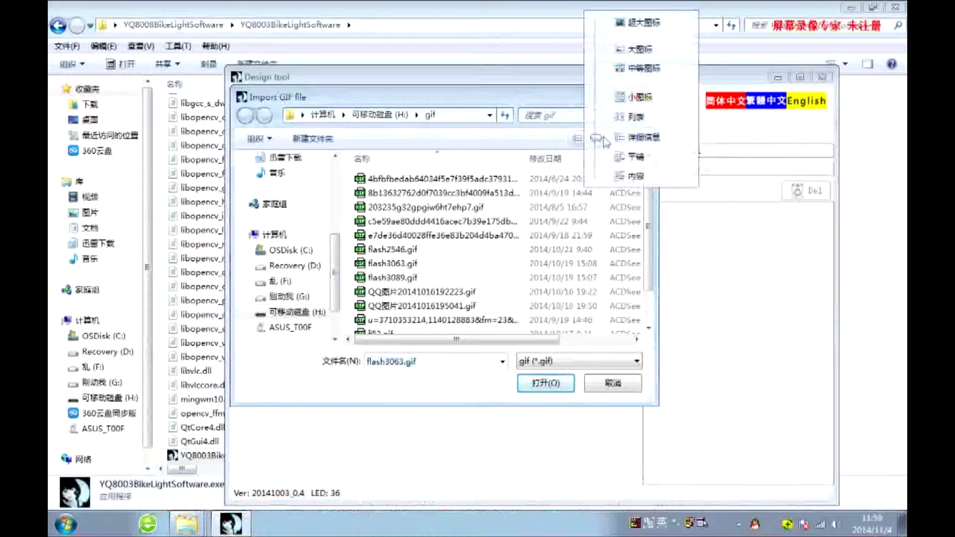
{"action": "left_click", "coordinate": [635, 50]}
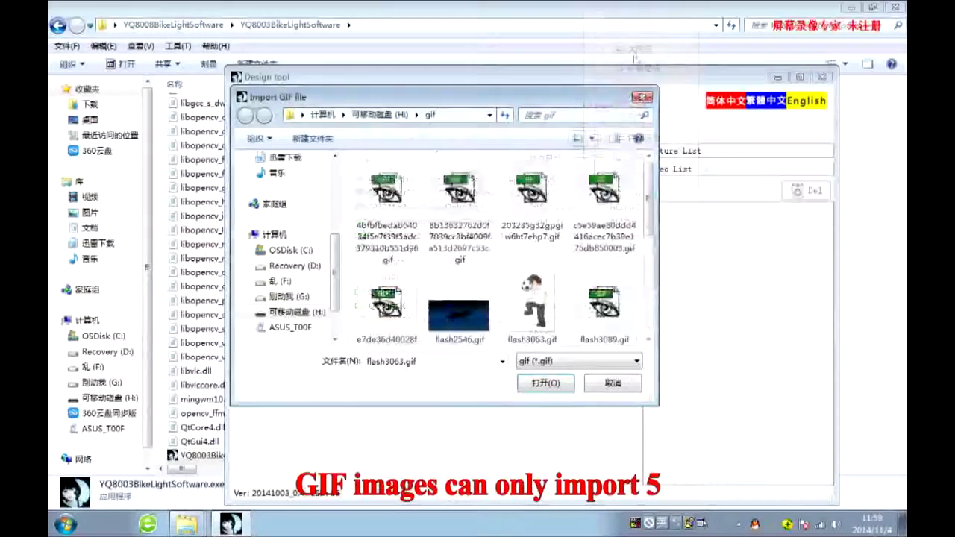
Browse the GIF thumbnails and open QQ图片20141016192223.gif for import
{"action": "scroll", "coordinate": [638, 296], "scroll_direction": "down", "scroll_amount": 3}
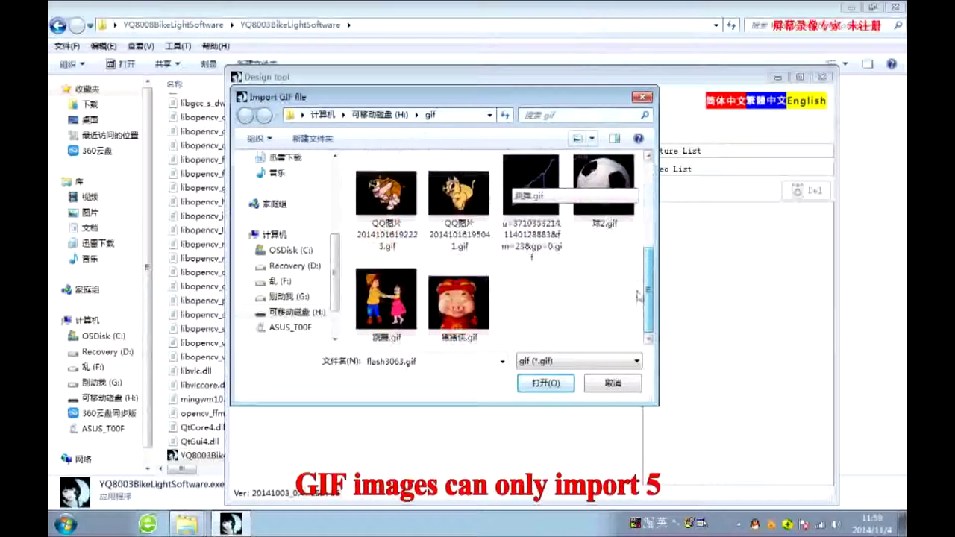
{"action": "left_click_drag", "start_coordinate": [638, 297], "coordinate": [638, 211]}
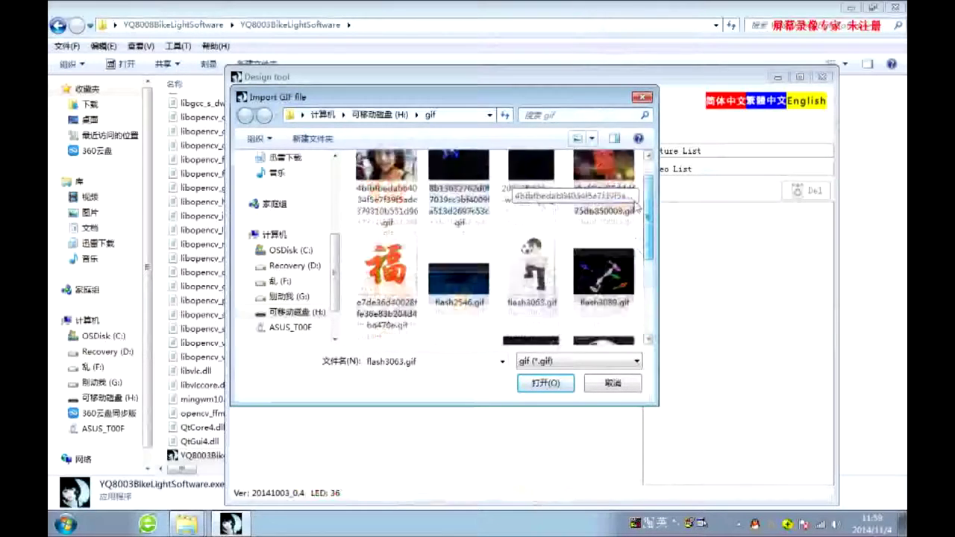
{"action": "scroll", "coordinate": [632, 237], "scroll_direction": "down", "scroll_amount": 1}
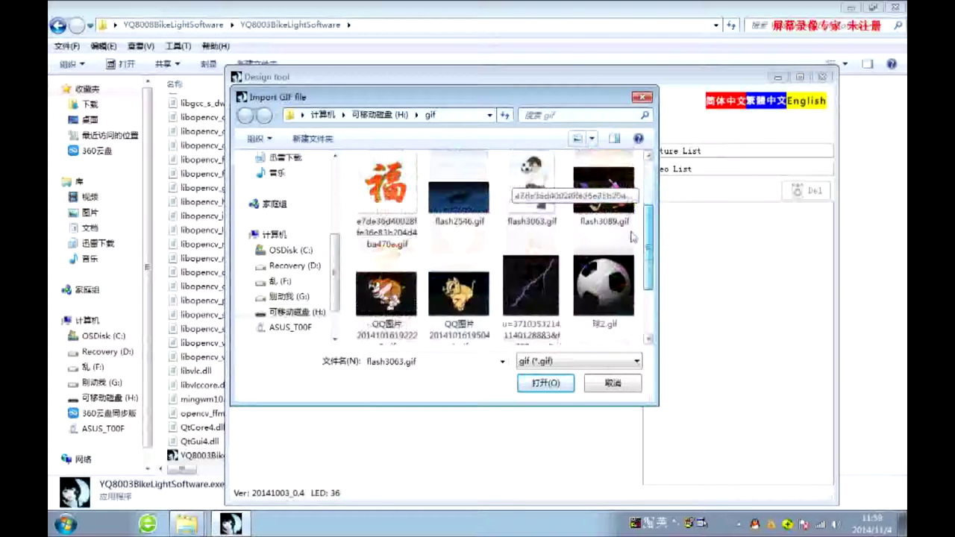
{"action": "scroll", "coordinate": [632, 237], "scroll_direction": "down", "scroll_amount": 1}
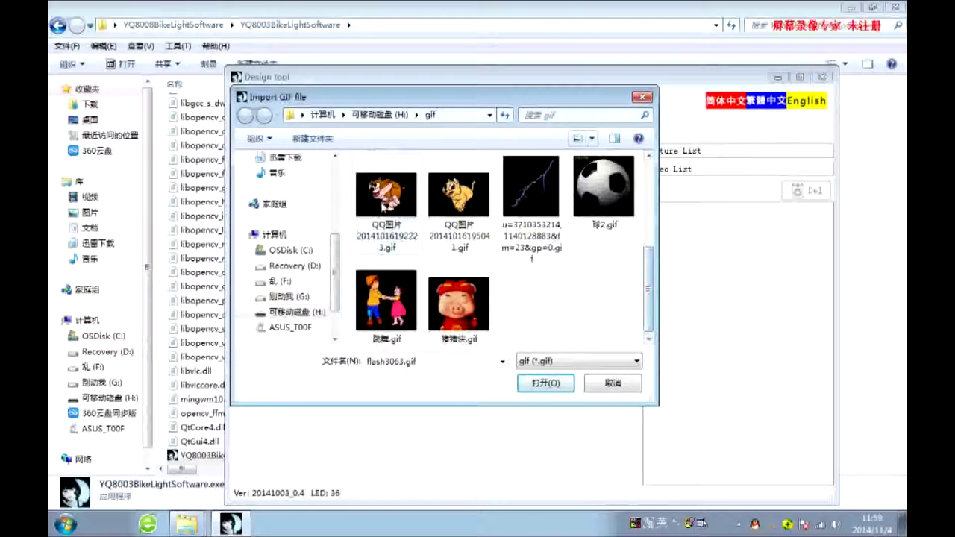
{"action": "left_click", "coordinate": [383, 210]}
{"action": "left_click", "coordinate": [541, 385]}
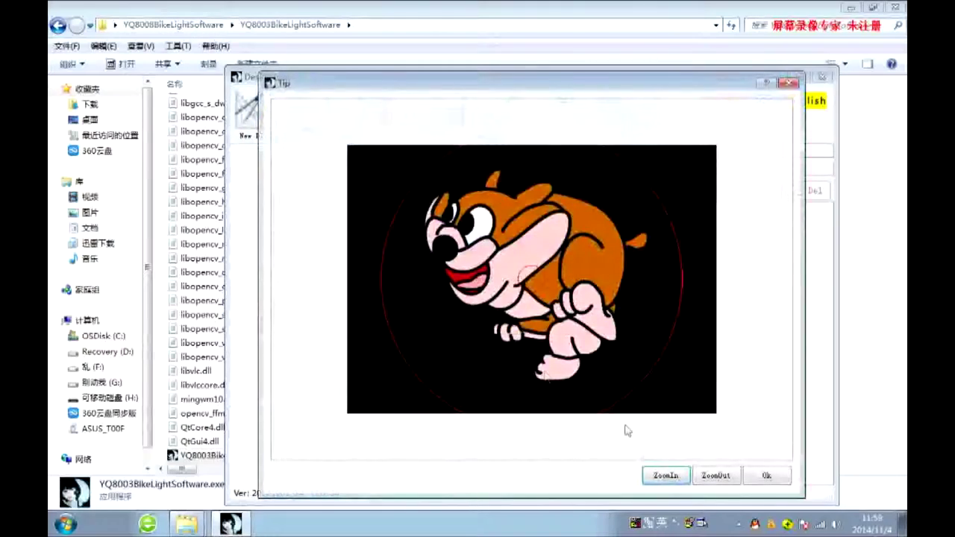
Adjust the zoom of the dog GIF so it fills more of the circular display area, and import it
{"action": "left_click", "coordinate": [664, 483]}
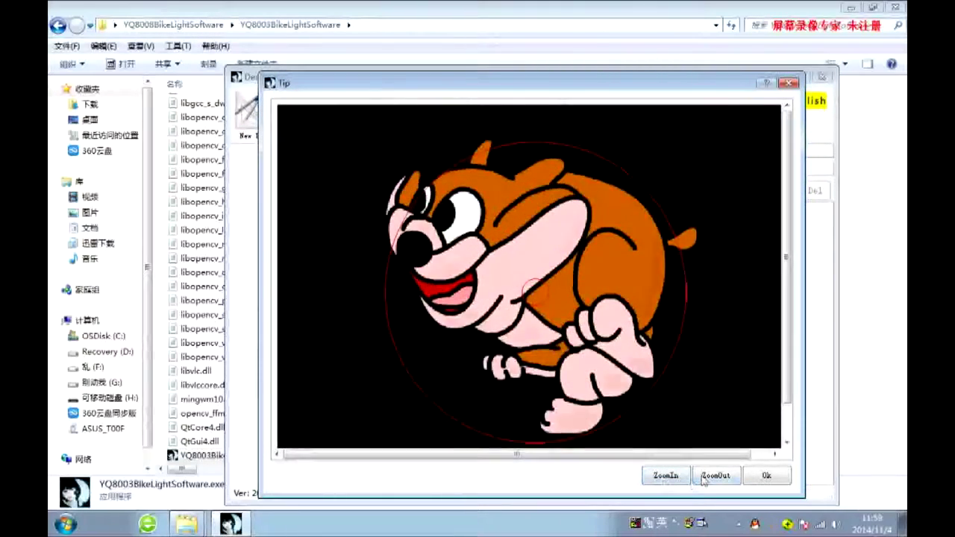
{"action": "left_click", "coordinate": [705, 478]}
{"action": "left_click", "coordinate": [674, 476]}
{"action": "left_click", "coordinate": [674, 476]}
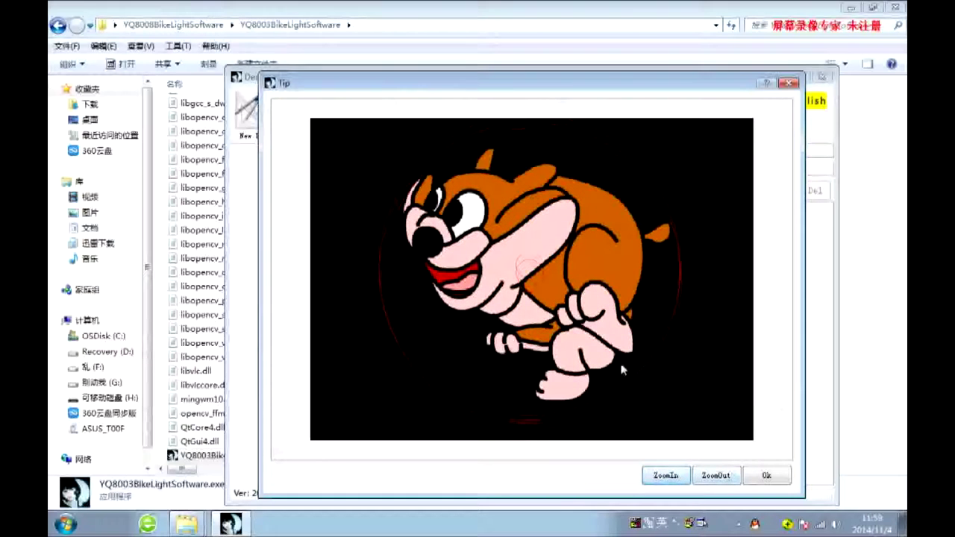
{"action": "left_click", "coordinate": [765, 476]}
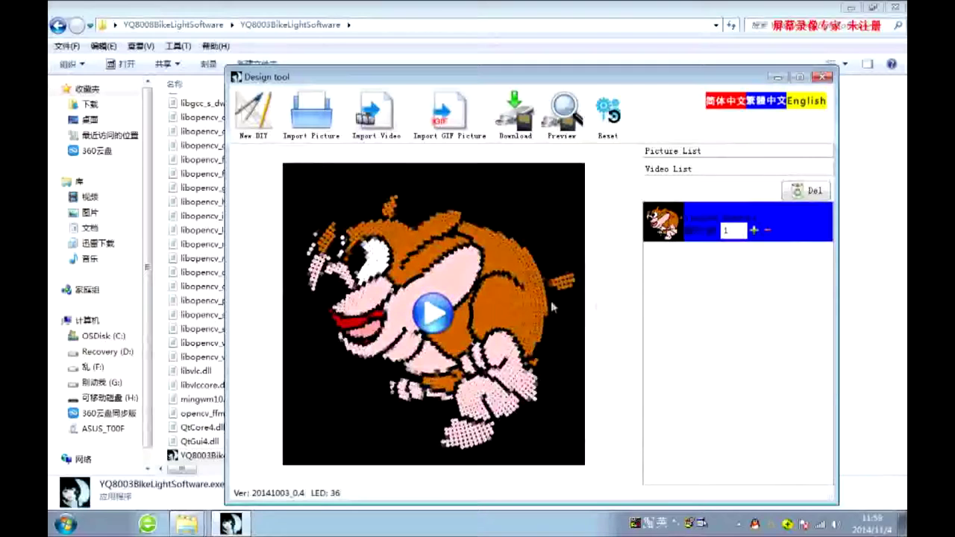
Play and stop the imported dog animation on the wheel display, and increase its loop count
{"action": "left_click", "coordinate": [438, 315]}
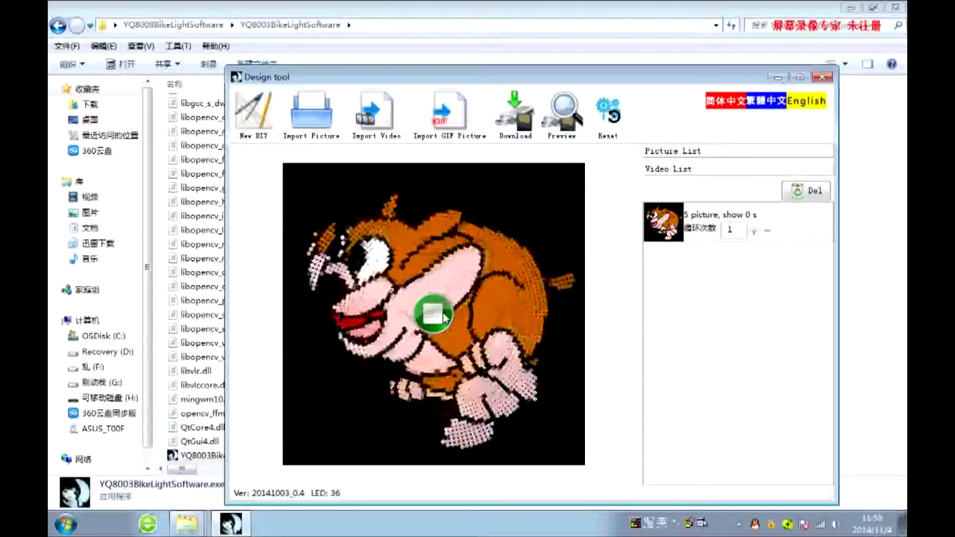
{"action": "left_click", "coordinate": [436, 315]}
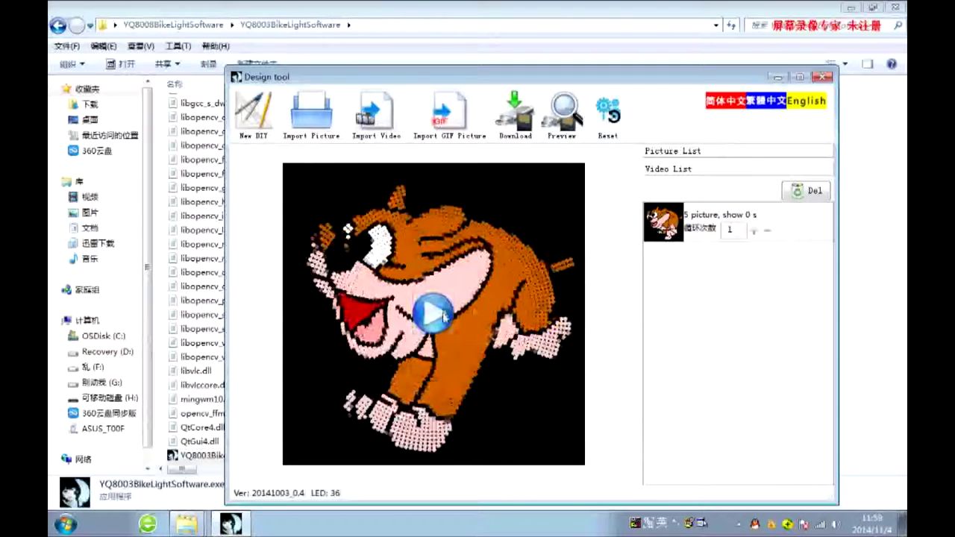
{"action": "left_click", "coordinate": [755, 230]}
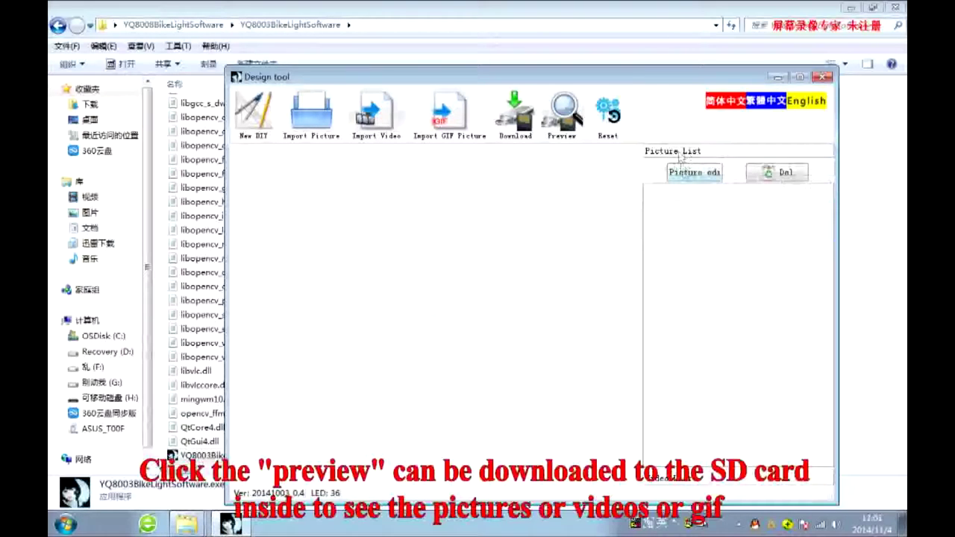
Read the downloaded content back from drive H: with Preview and check the video list and picture list
{"action": "left_click", "coordinate": [680, 152]}
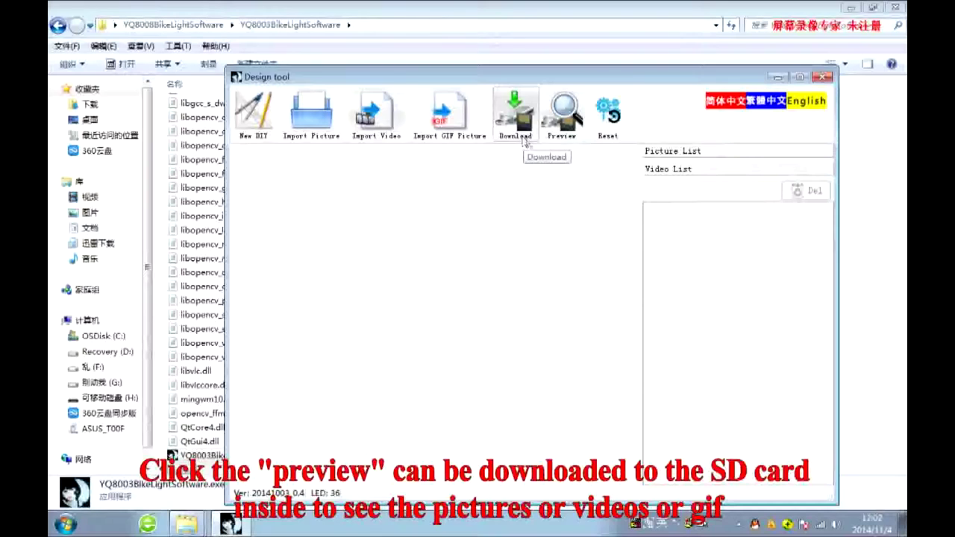
{"action": "left_click", "coordinate": [525, 140]}
{"action": "left_click", "coordinate": [624, 375]}
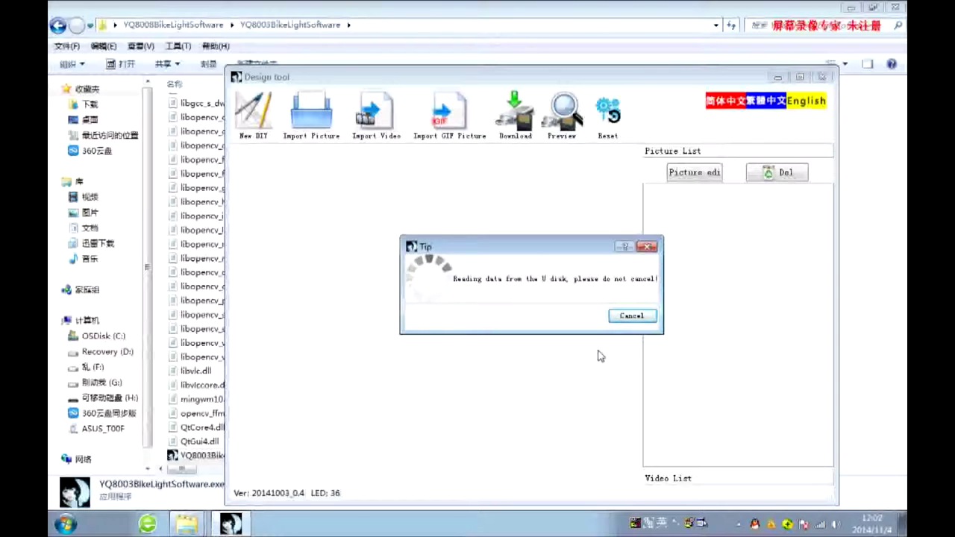
{"action": "left_click", "coordinate": [667, 481]}
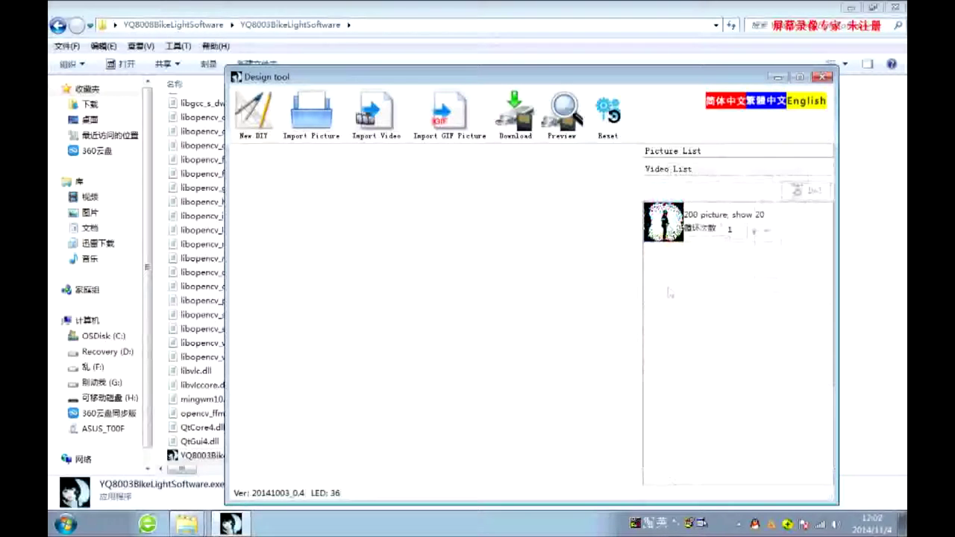
{"action": "left_click", "coordinate": [672, 151]}
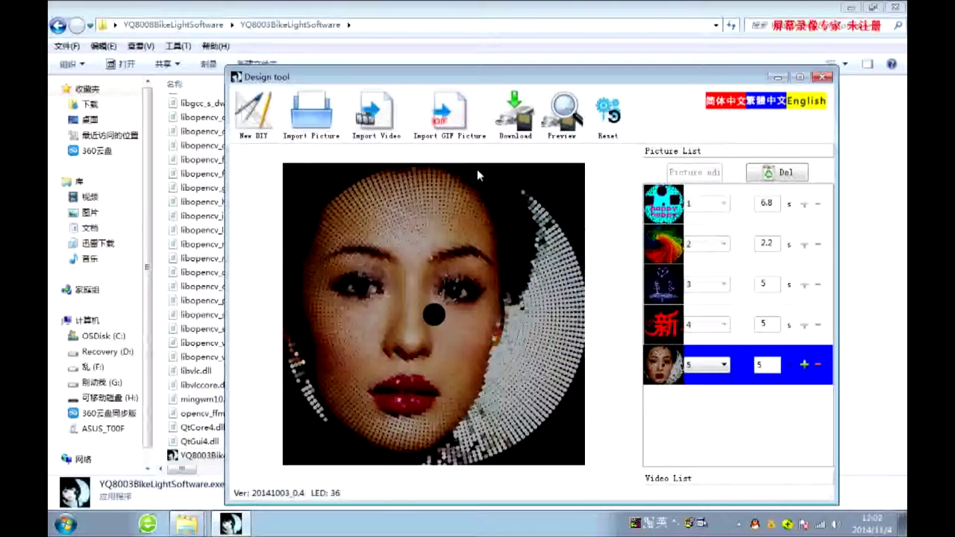
Delete the pictures from the picture list and the video from the video list
{"action": "left_click", "coordinate": [781, 178]}
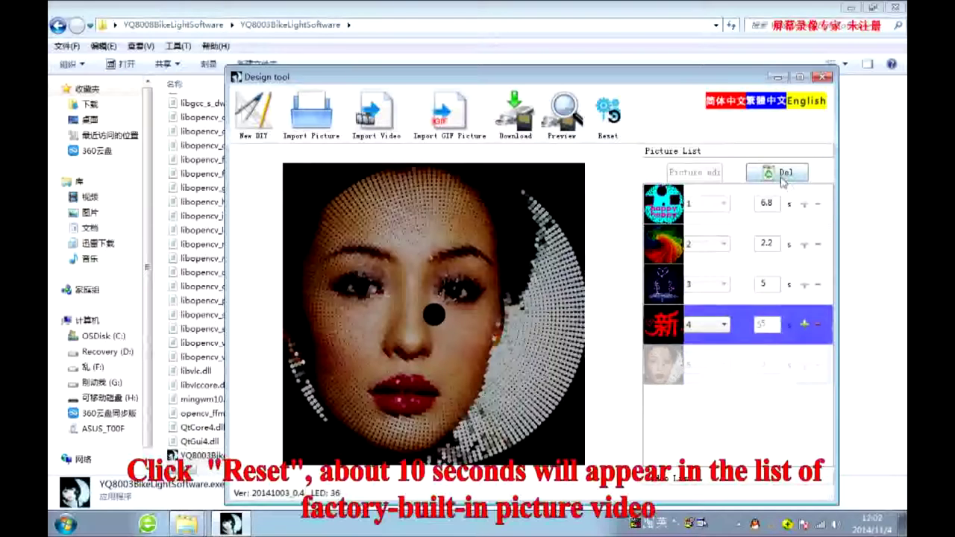
{"action": "left_click", "coordinate": [782, 179]}
{"action": "left_click", "coordinate": [782, 179]}
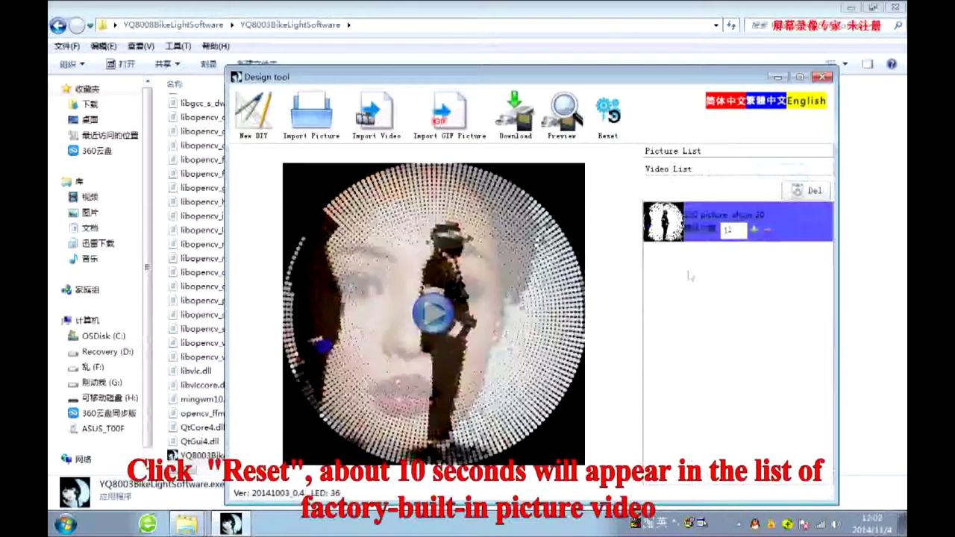
{"action": "left_click", "coordinate": [786, 191]}
Dismiss the drive selection, reset to the factory built-in content, and check both the video and picture lists
{"action": "left_click", "coordinate": [560, 120]}
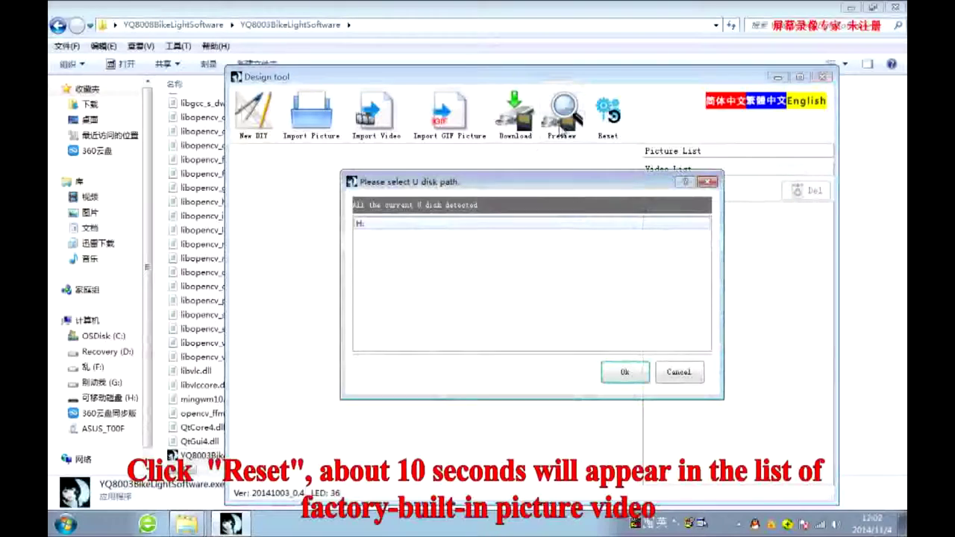
{"action": "left_click", "coordinate": [706, 182]}
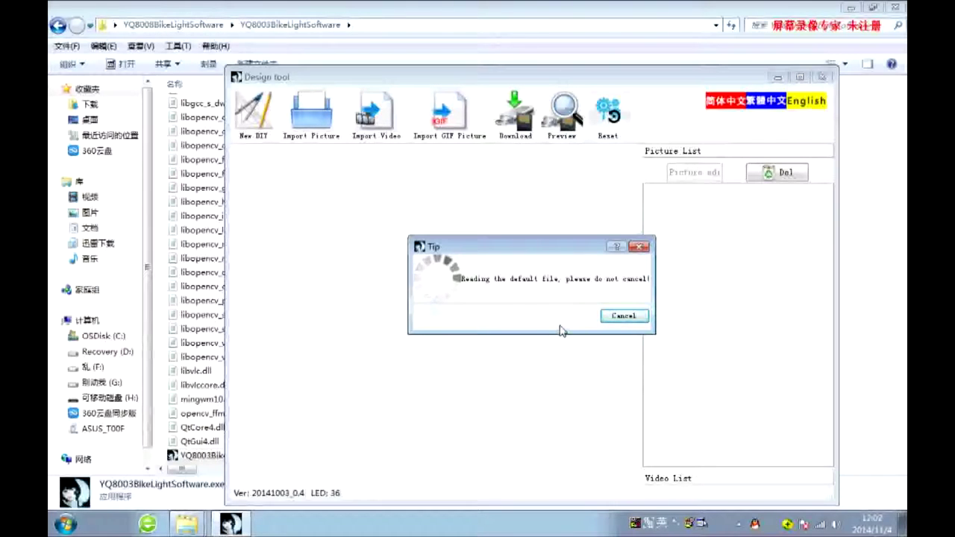
{"action": "left_click", "coordinate": [679, 478]}
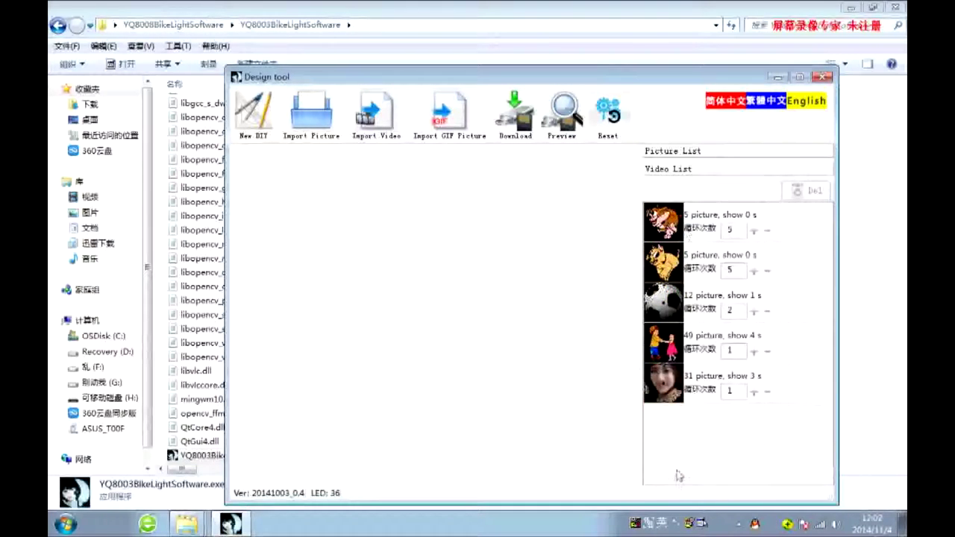
{"action": "left_click", "coordinate": [677, 151]}
{"action": "mouse_move", "coordinate": [827, 212]}
{"action": "left_mouse_down"}
{"action": "mouse_move", "coordinate": [827, 437]}
{"action": "mouse_move", "coordinate": [826, 209]}
{"action": "left_mouse_up"}
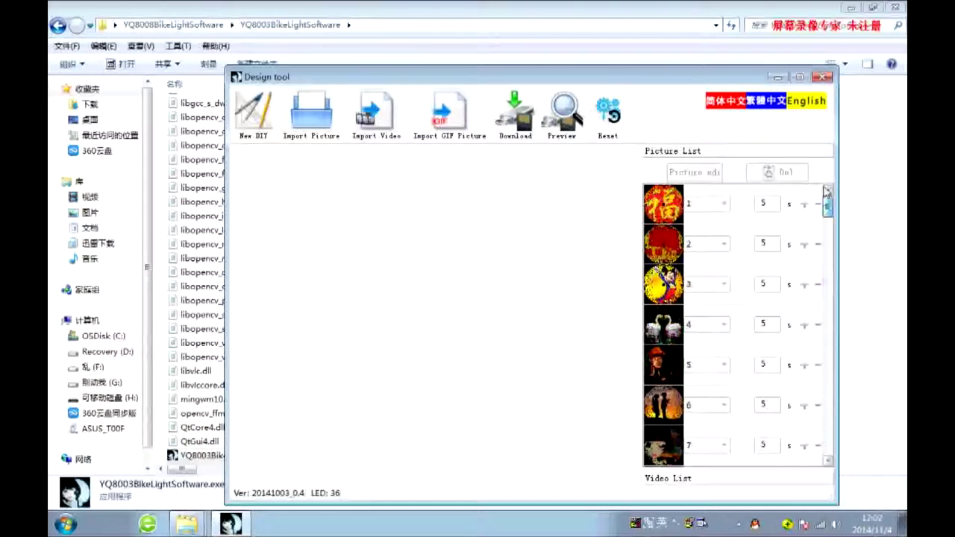
{"action": "left_click", "coordinate": [687, 478]}
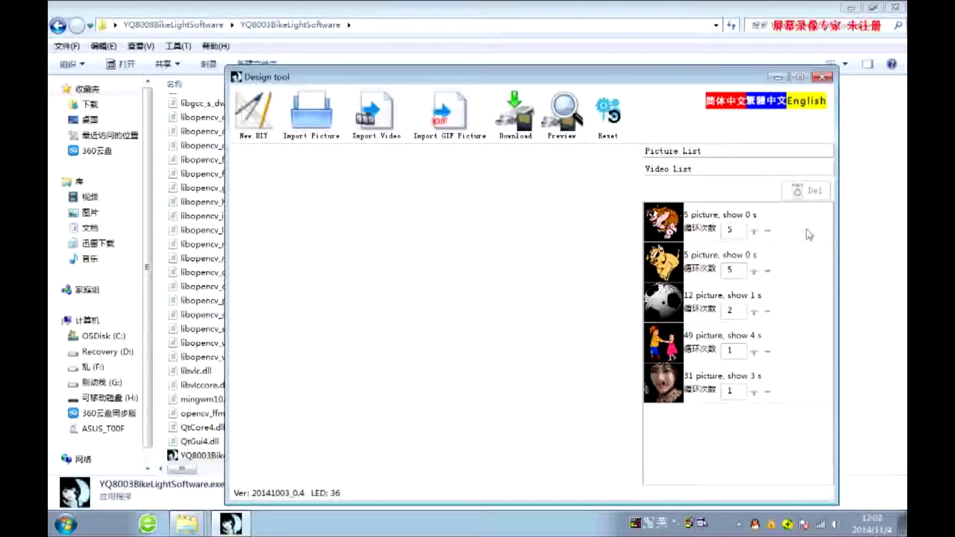